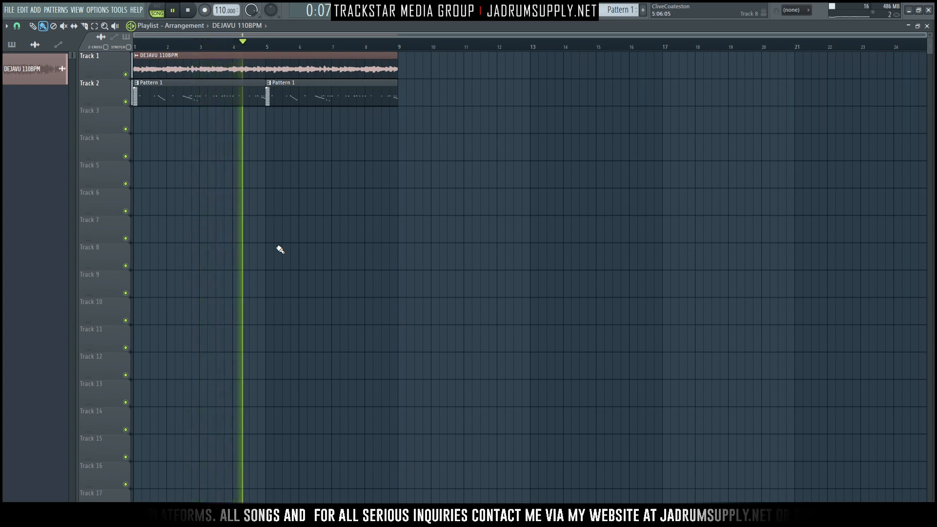
# Step: Stop playback and bring up the channel rack alongside the mixer, with the Signature_808_TMG channel selected
pyautogui.click(420, 19)
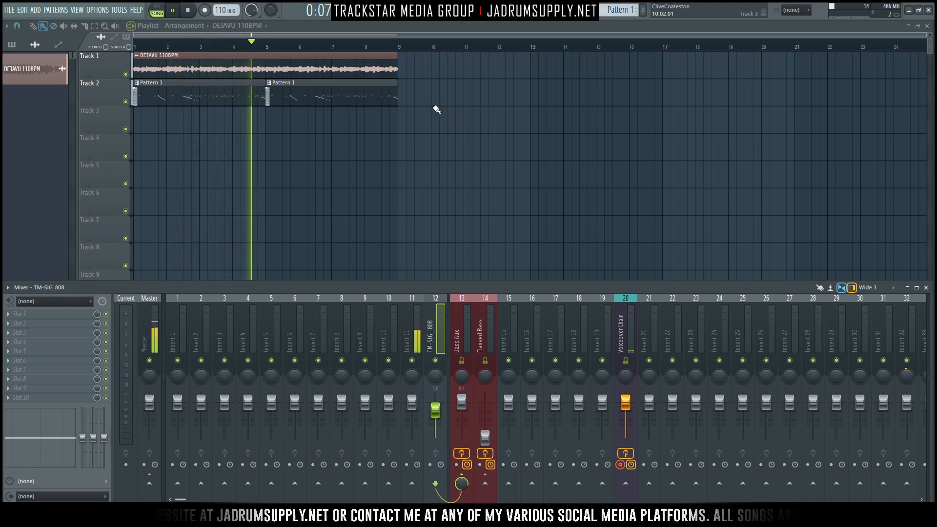
pyautogui.press('space')
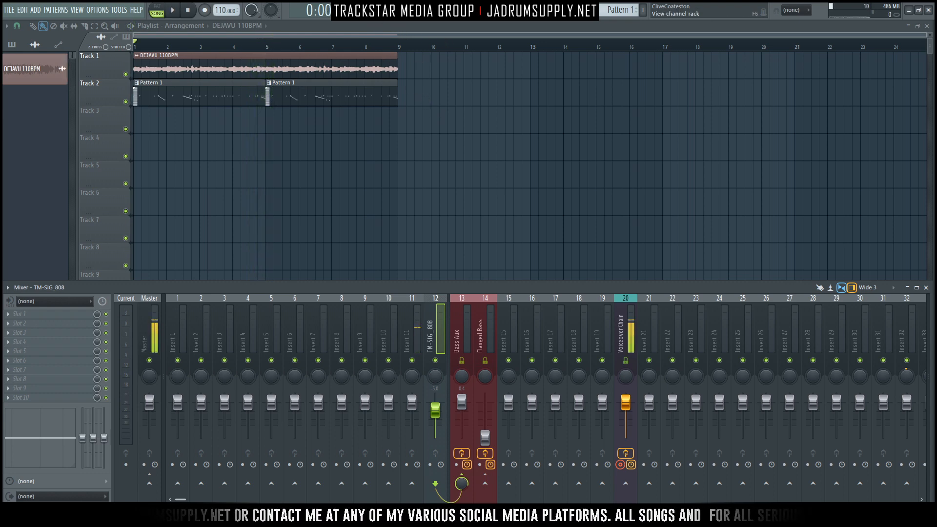
pyautogui.click(530, 11)
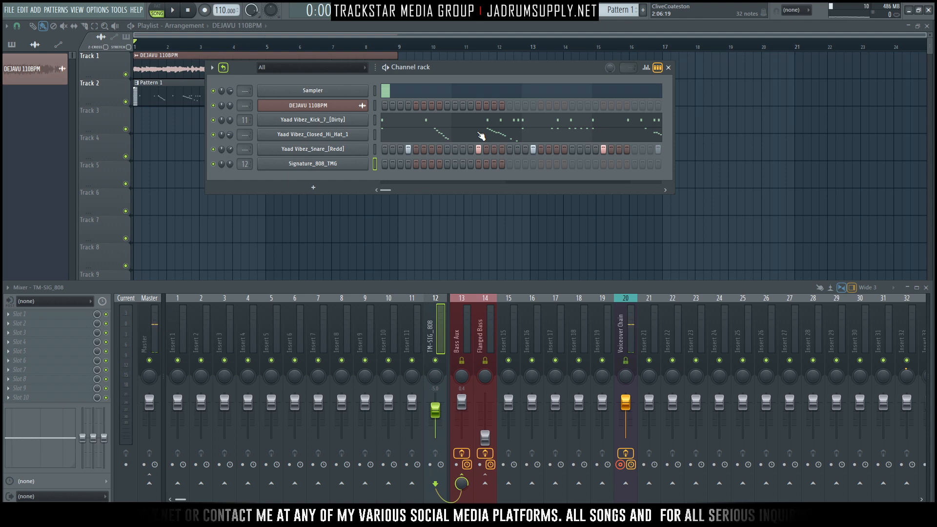
pyautogui.click(374, 120)
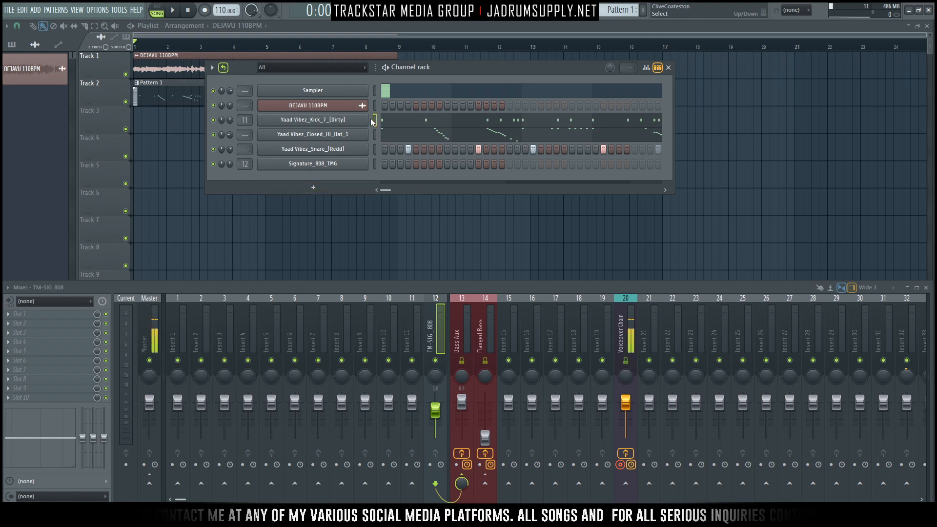
pyautogui.click(375, 164)
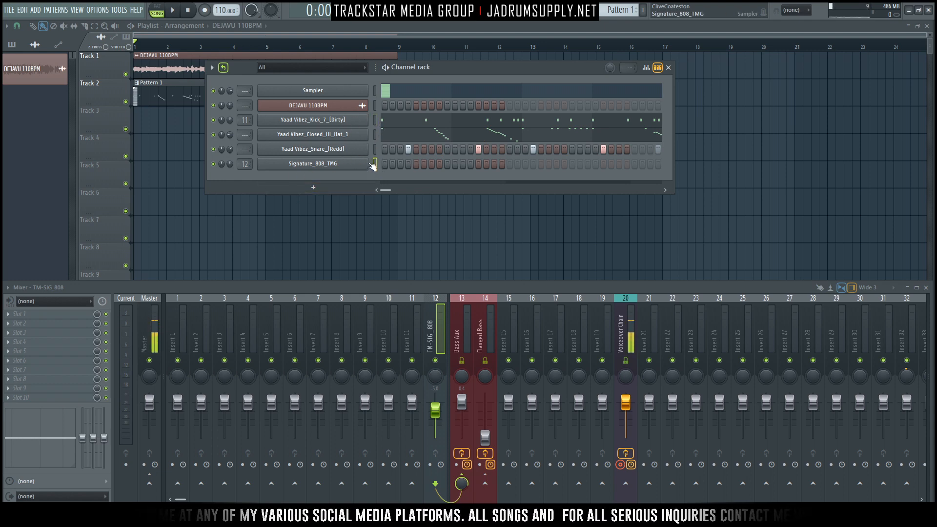
# Step: Open the Signature_808_TMG channel's volume envelope settings, clear of the channel rack, and disable the envelope
pyautogui.click(312, 163)
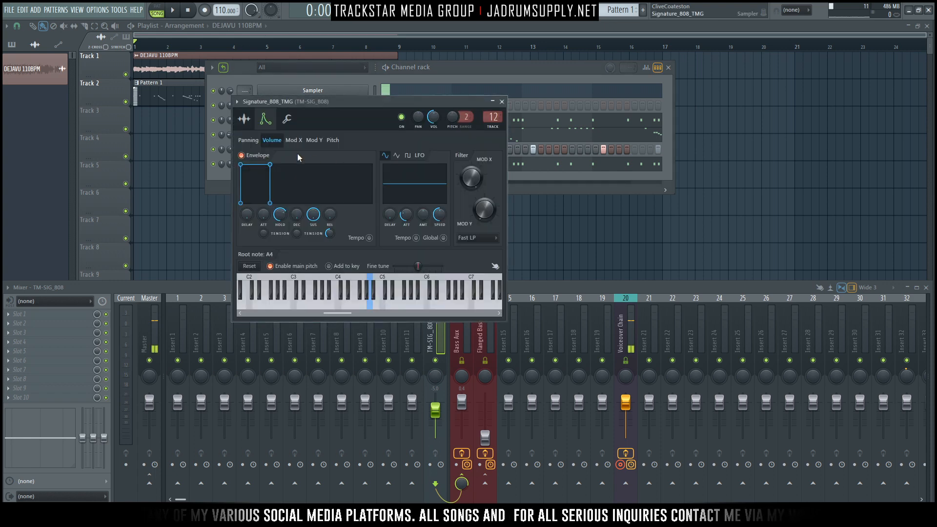
pyautogui.moveTo(337, 110); pyautogui.dragTo(508, 225)
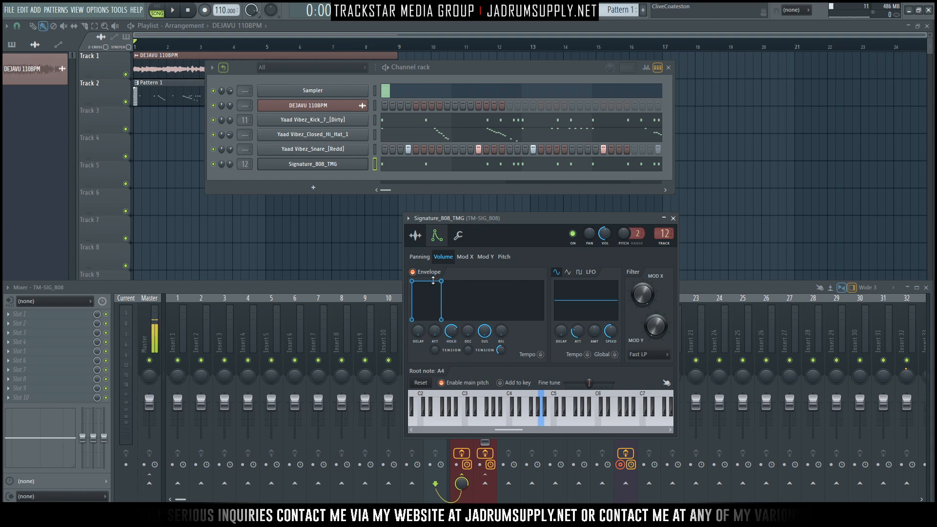
pyautogui.click(413, 272)
pyautogui.moveTo(517, 220)
pyautogui.mouseDown()
pyautogui.moveTo(536, 210)
pyautogui.moveTo(515, 207)
pyautogui.mouseUp()
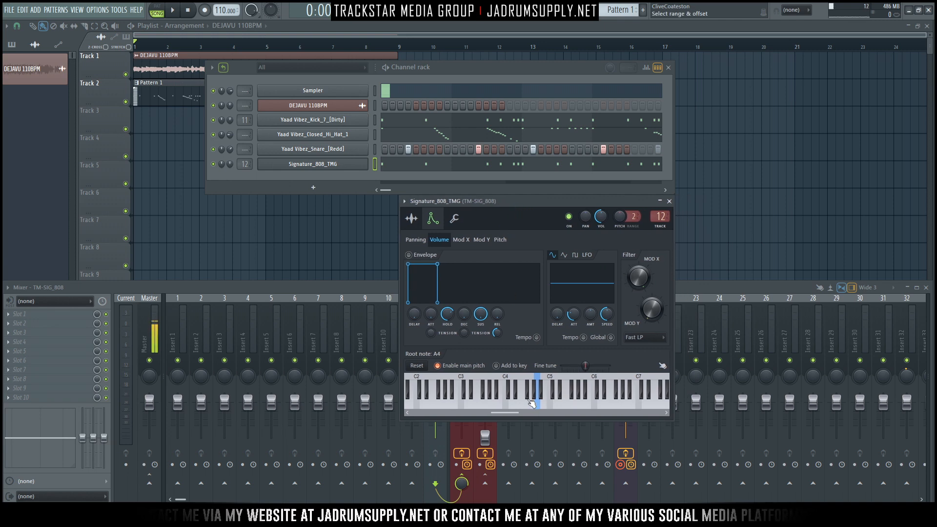
# Step: Audition notes on the 808 with its volume envelope off and on, and leave the envelope disabled
pyautogui.press('s')
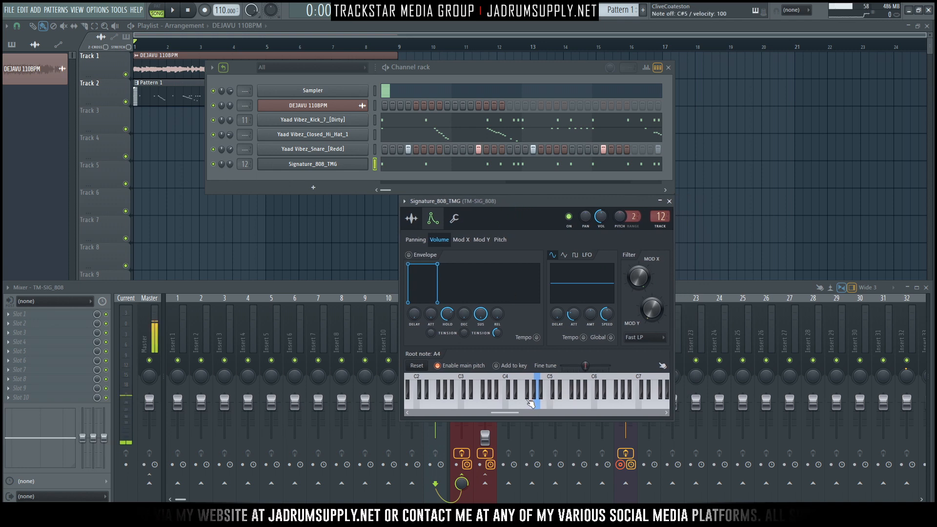
pyautogui.click(409, 254)
pyautogui.press('2')
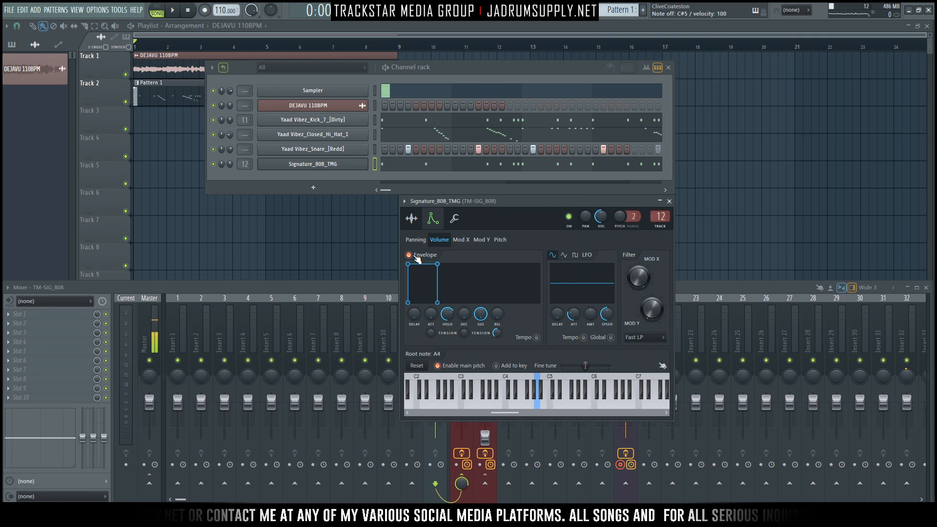
pyautogui.press('2')
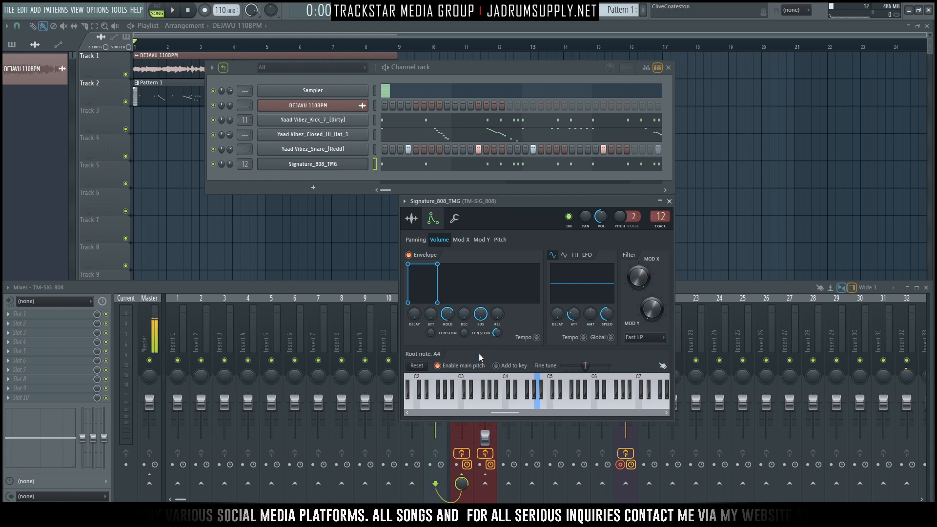
pyautogui.press('2')
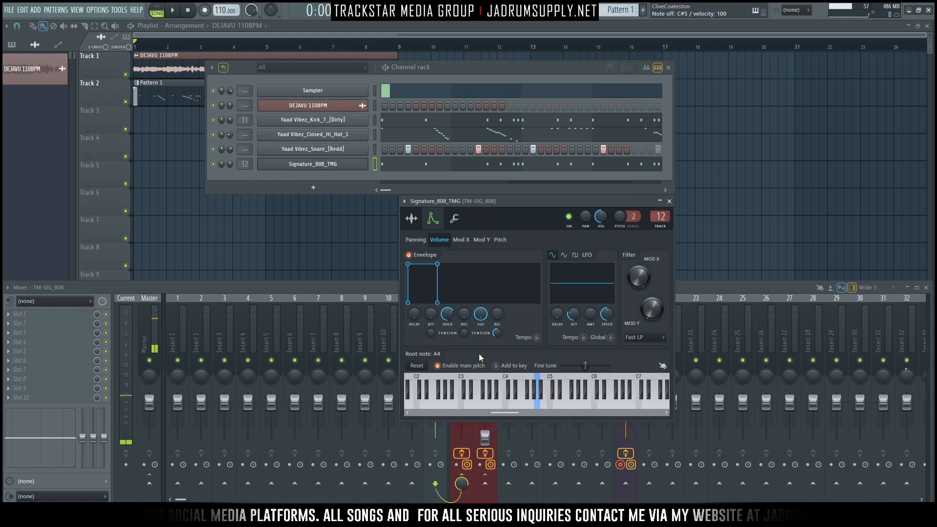
pyautogui.press('2')
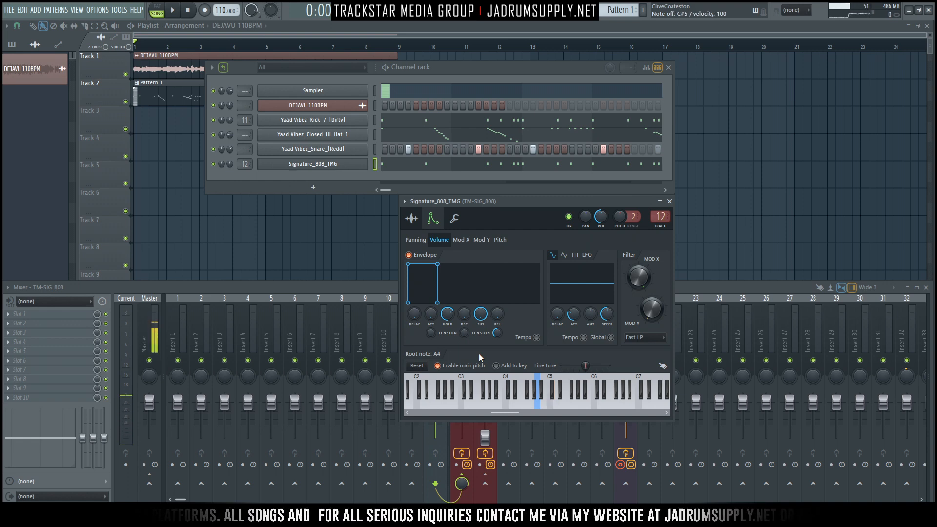
pyautogui.press('b')
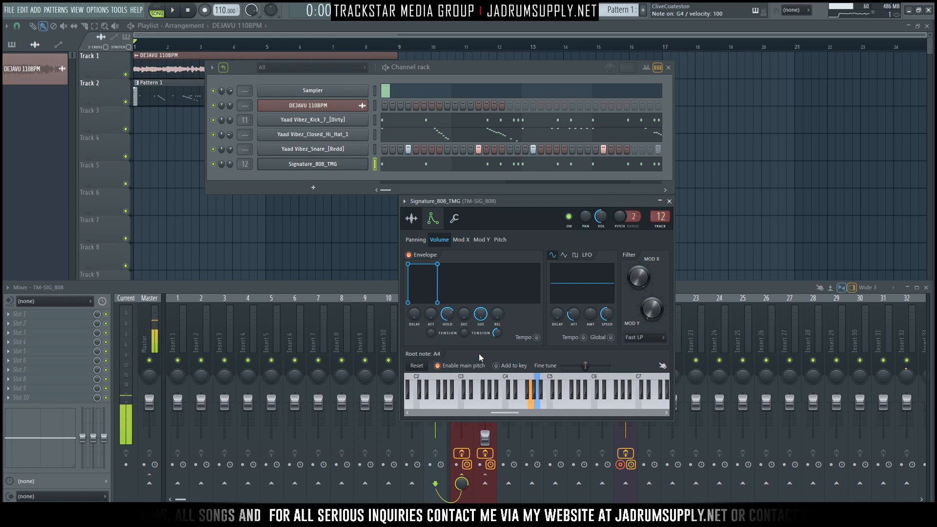
pyautogui.press('v')
pyautogui.press('b')
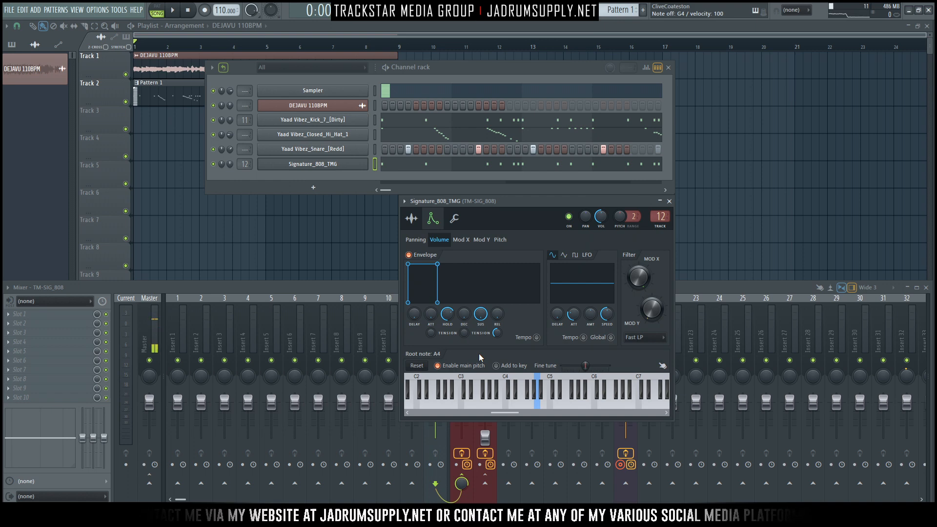
pyautogui.click(408, 255)
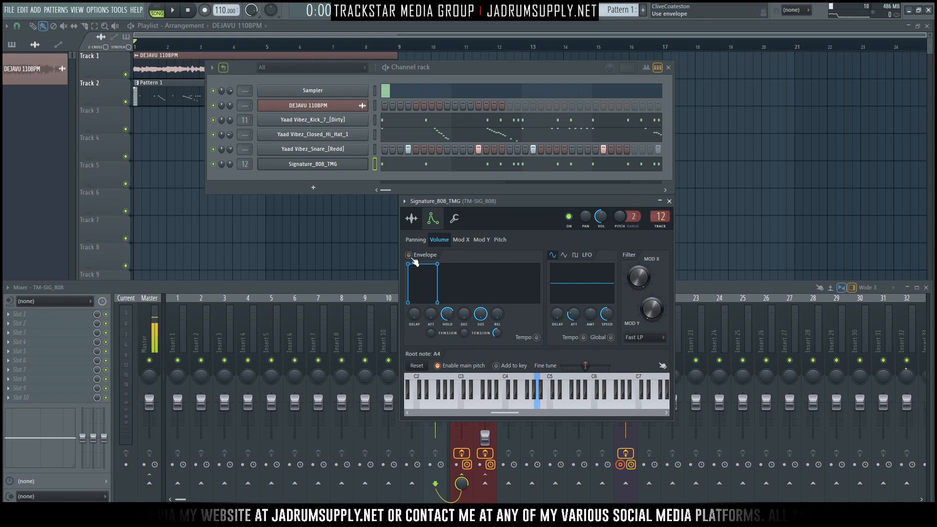
# Step: Open the 808's piano roll, and load the channel's A (Dig 808) sample into the audio editor
pyautogui.click(439, 165)
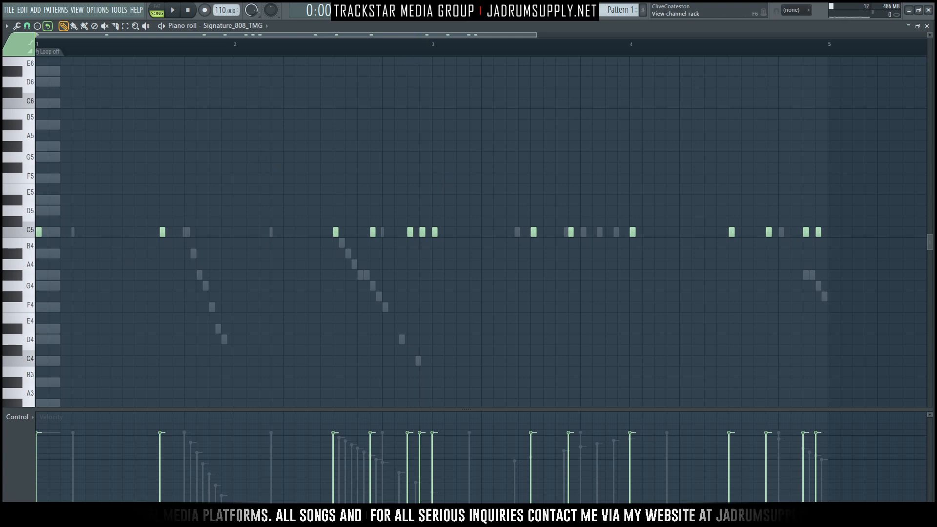
pyautogui.press('F6')
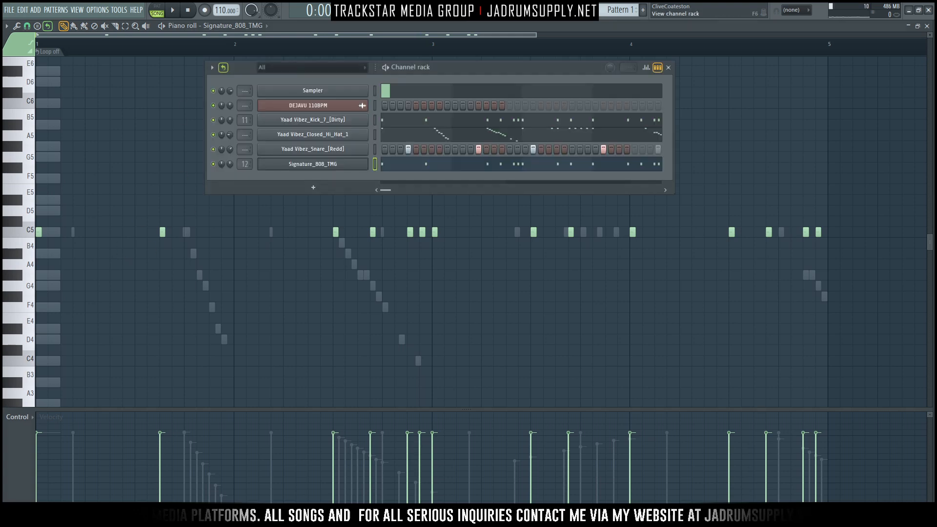
pyautogui.click(364, 165)
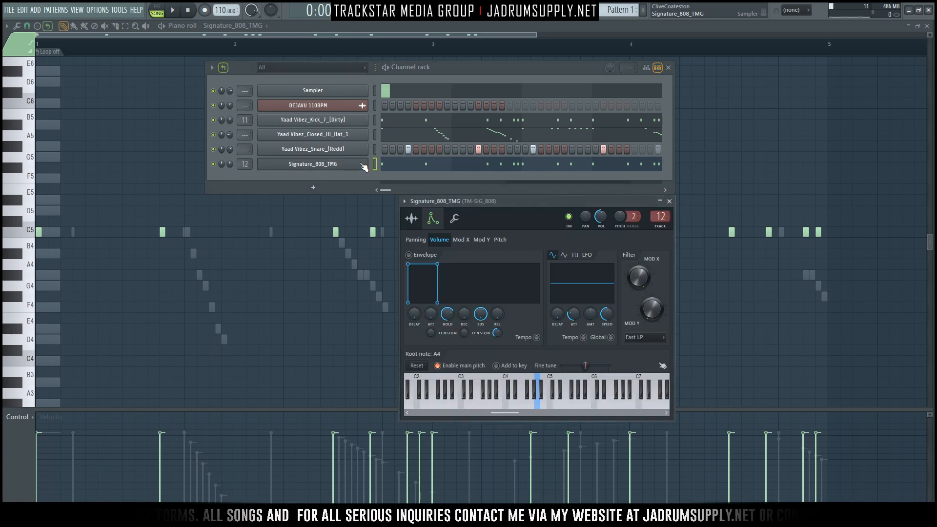
pyautogui.click(413, 219)
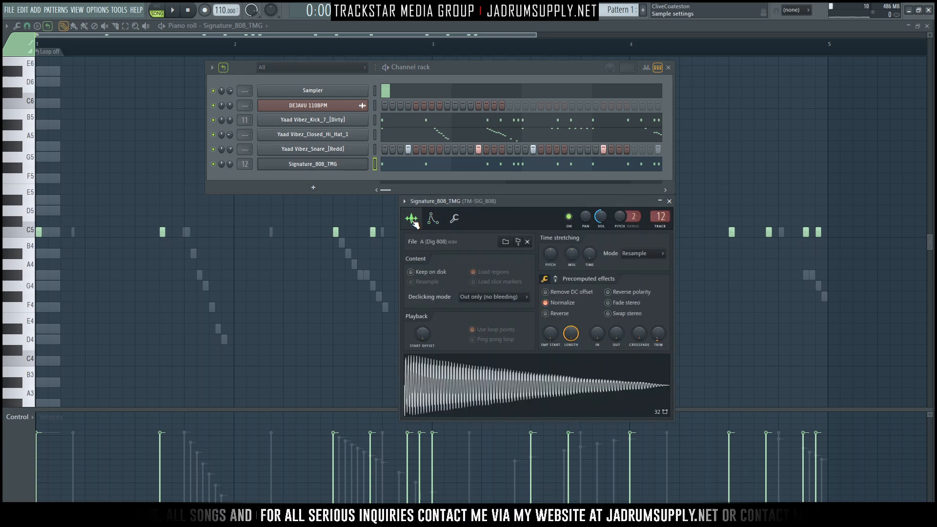
pyautogui.rightClick(479, 392)
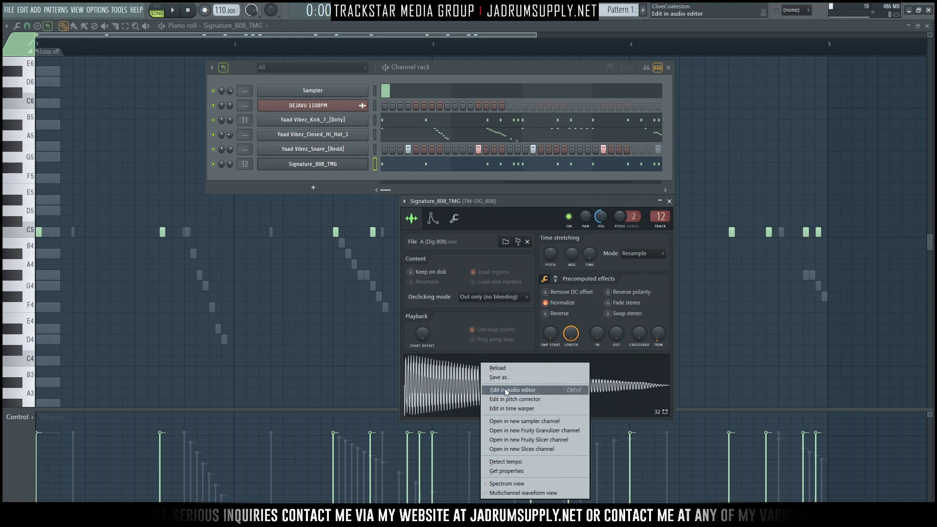
pyautogui.click(506, 389)
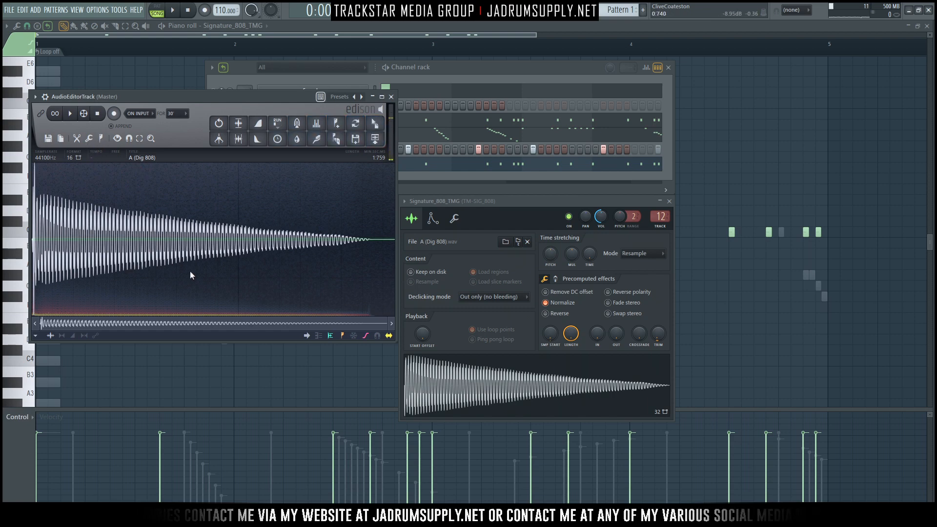
# Step: Detect the pitch regions of the A (Dig 808) sample and close the audio editor
pyautogui.click(104, 138)
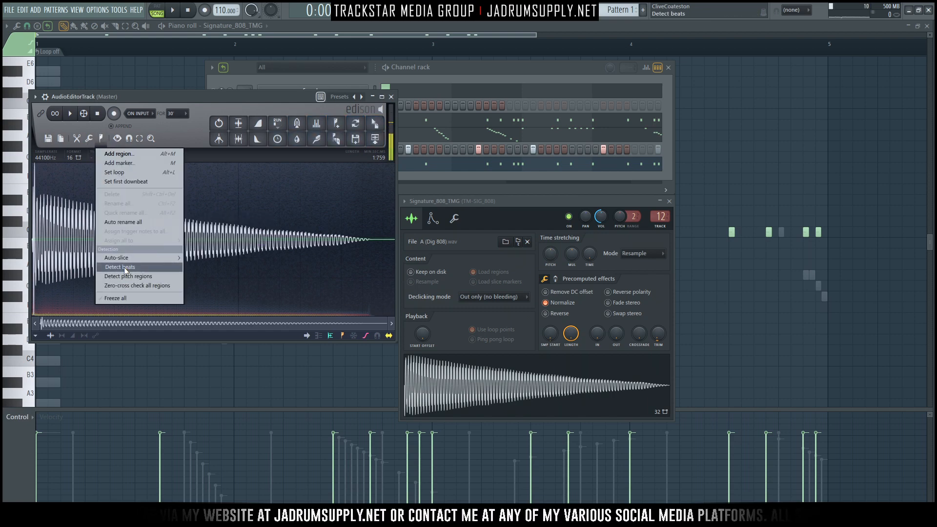
pyautogui.click(147, 279)
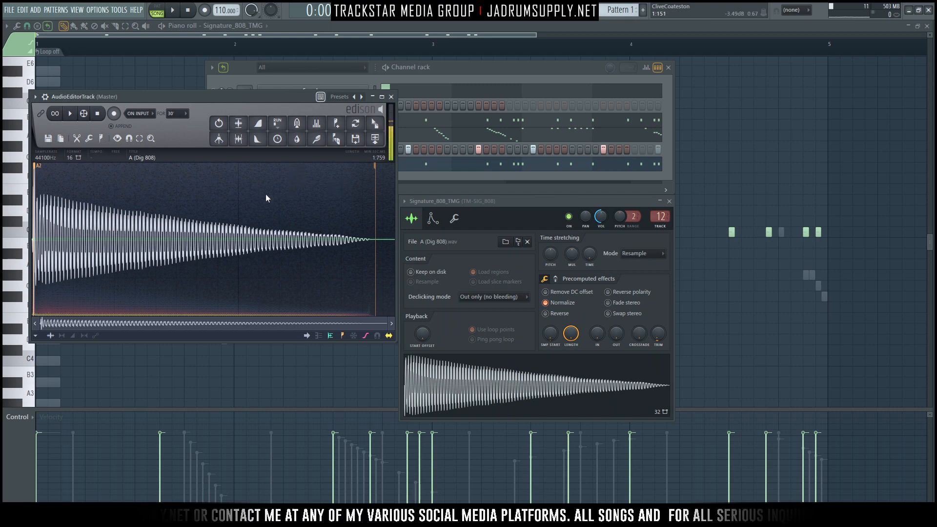
pyautogui.click(391, 97)
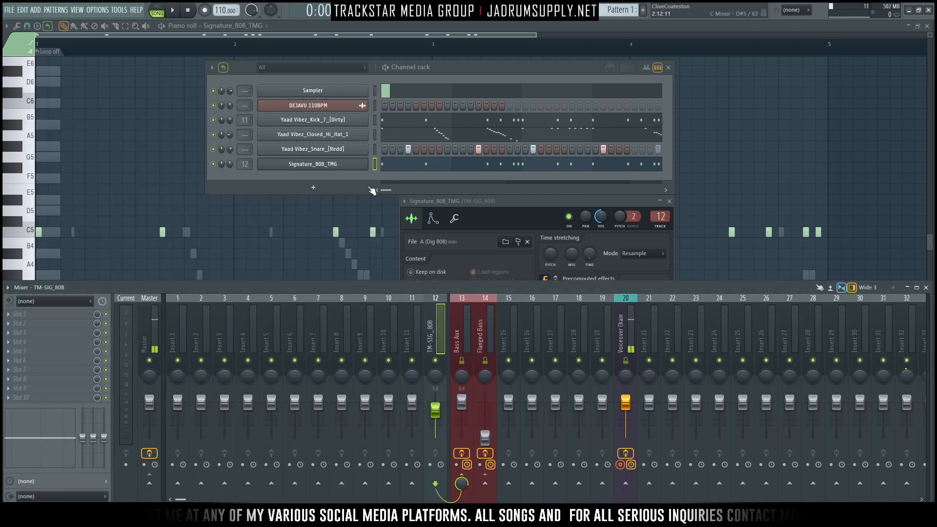
# Step: Audition A4 on the 808 channel's root note keyboard and return to its piano roll
pyautogui.click(433, 219)
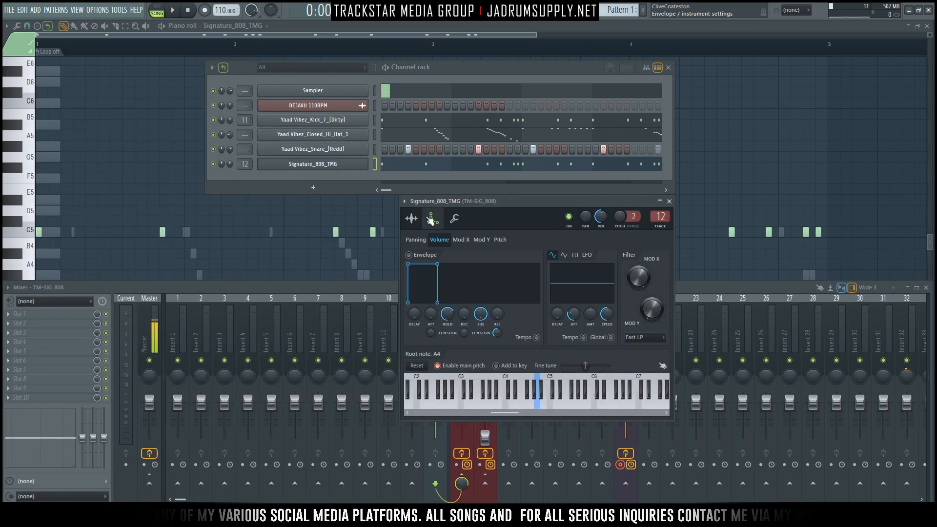
pyautogui.click(538, 404)
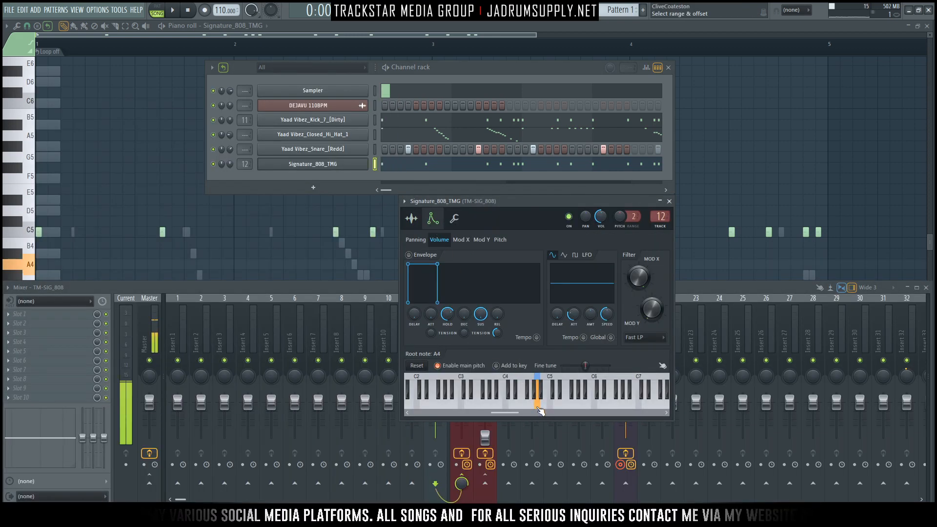
pyautogui.click(408, 169)
pyautogui.click(402, 167)
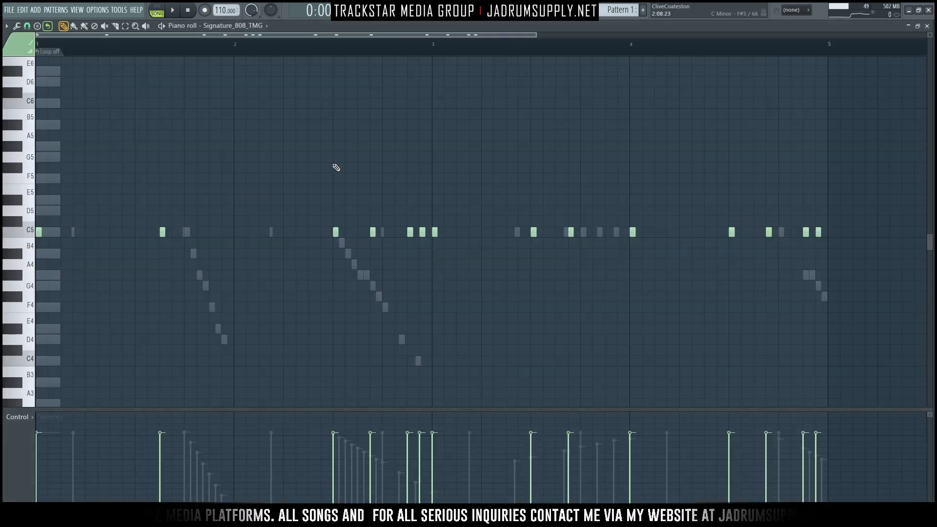
# Step: Play back the song while following the 808's C5 notes in the piano roll, and stop it
pyautogui.press('F9')
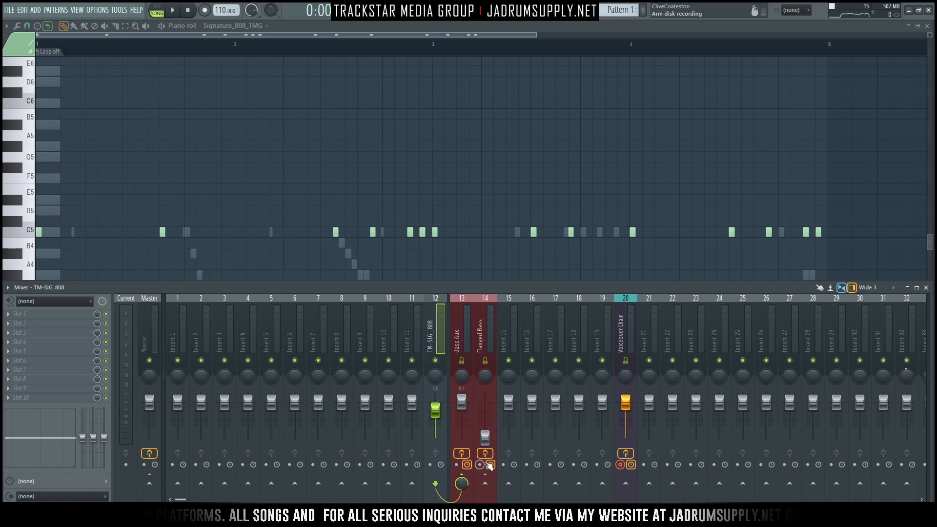
pyautogui.press('F9')
pyautogui.click(410, 233)
pyautogui.press('space')
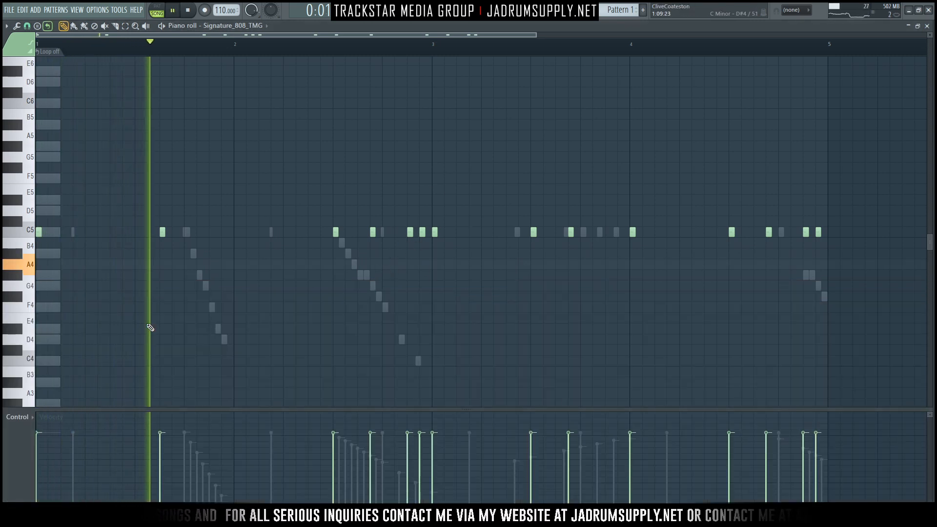
pyautogui.press('space')
pyautogui.press('space')
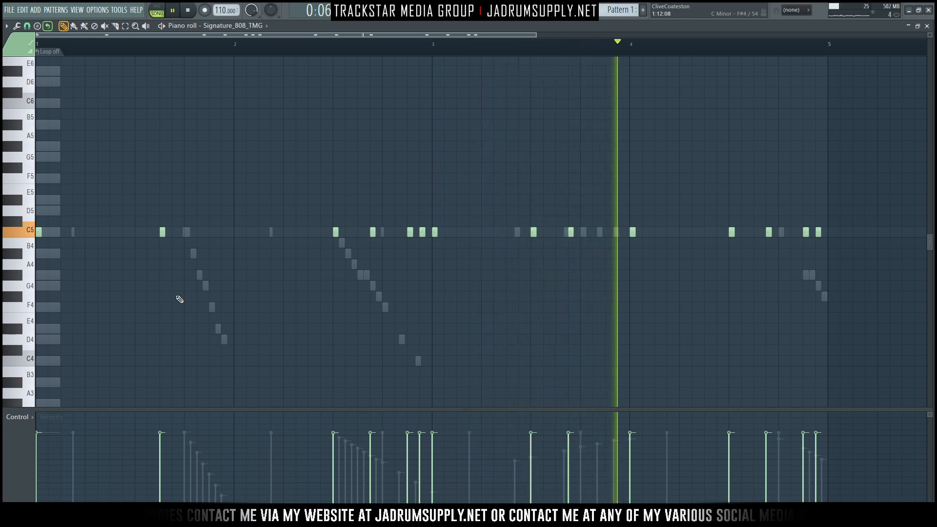
pyautogui.press('space')
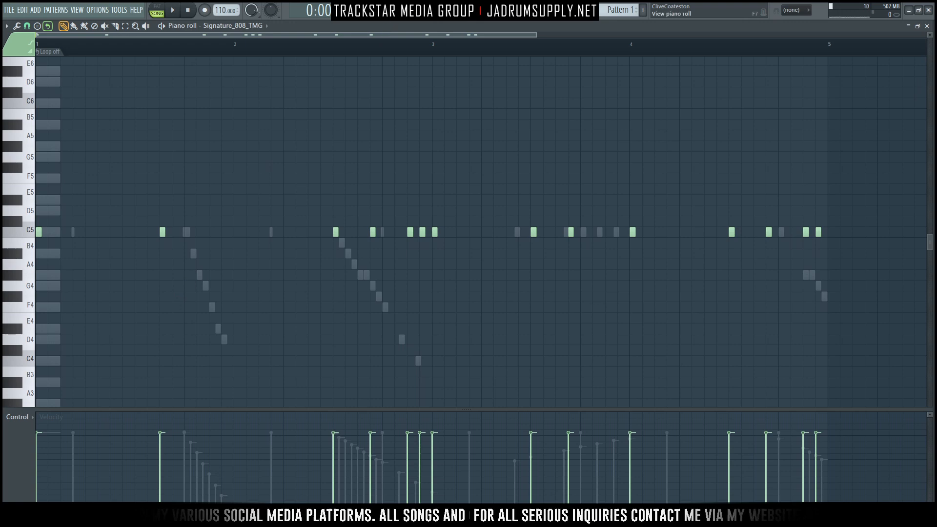
# Step: Open the processing options of FabFilter Pro-C 2 on the Bass Aux track and set its stereo side chain input to 1
pyautogui.press('F9')
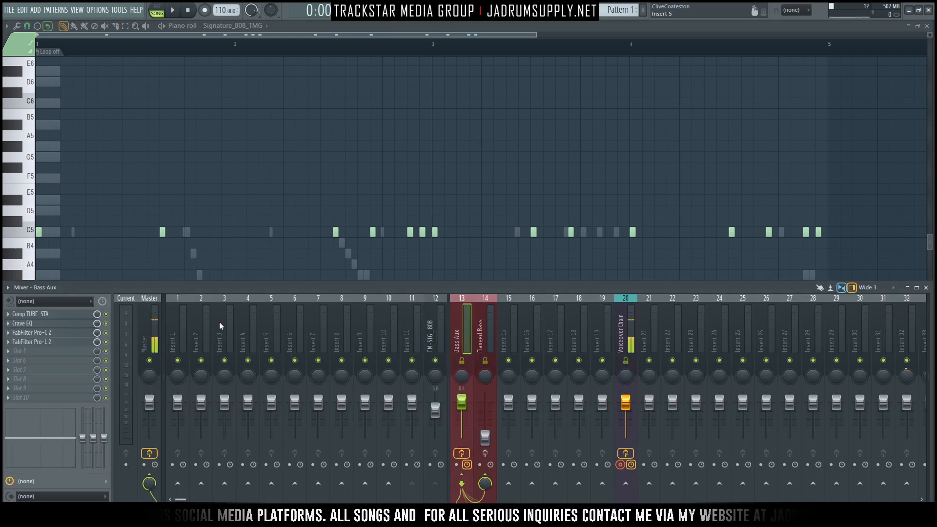
pyautogui.click(32, 332)
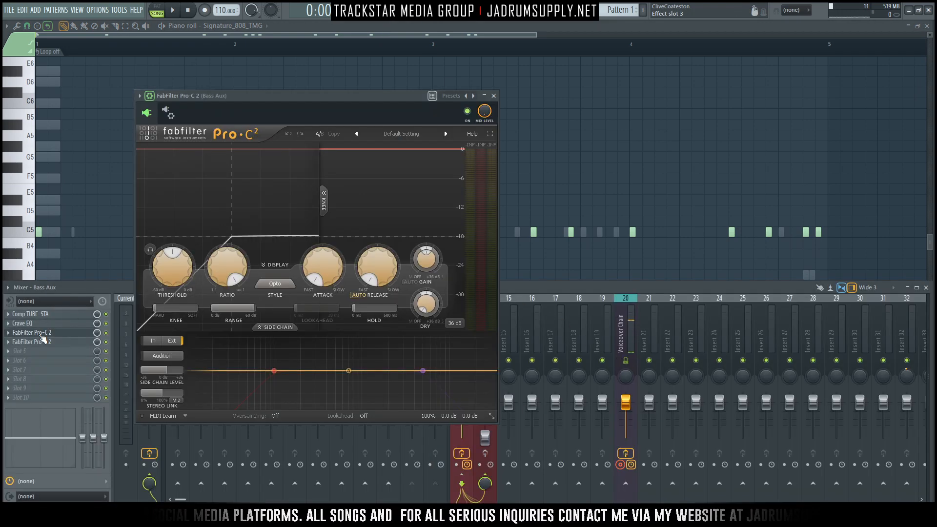
pyautogui.click(170, 114)
pyautogui.click(164, 242)
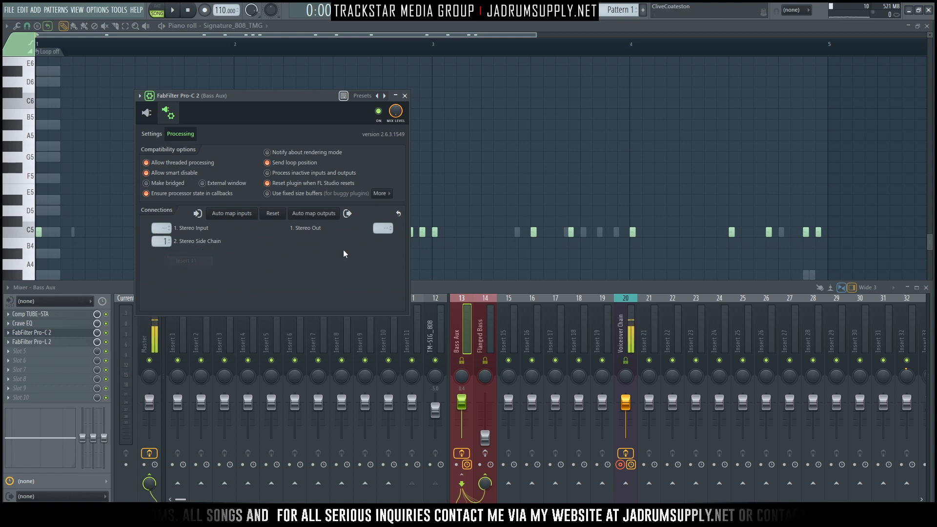
# Step: Close the compressor and the mixer, and open the Yaad Vibez_Kick_7_[Dirty] channel's piano roll
pyautogui.click(405, 96)
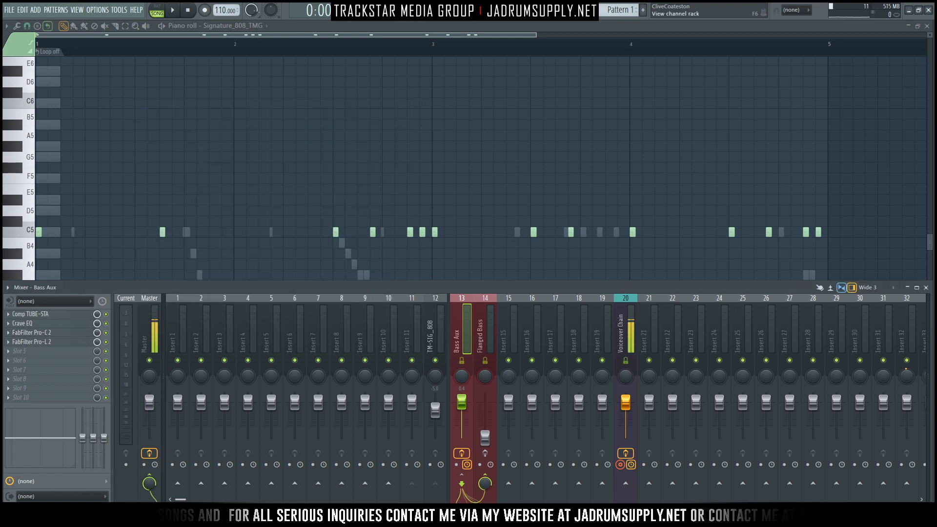
pyautogui.press('F9')
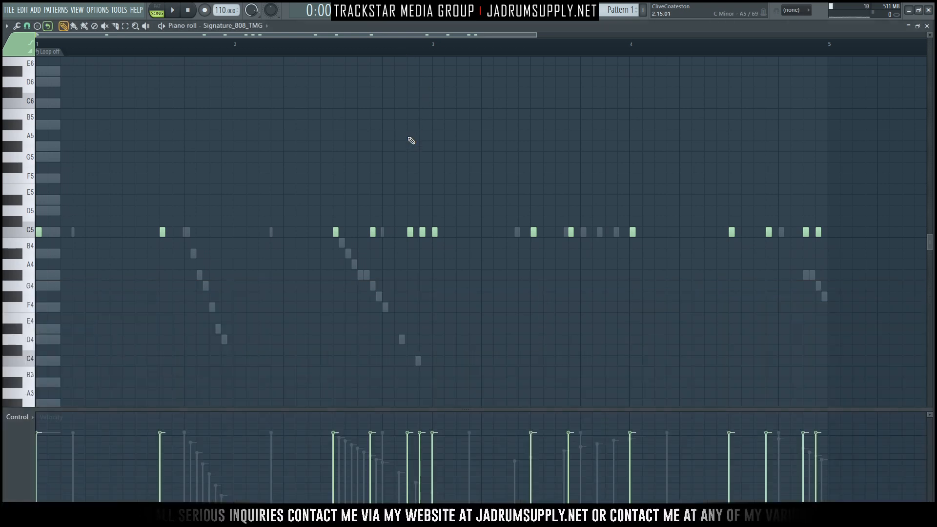
pyautogui.press('F6')
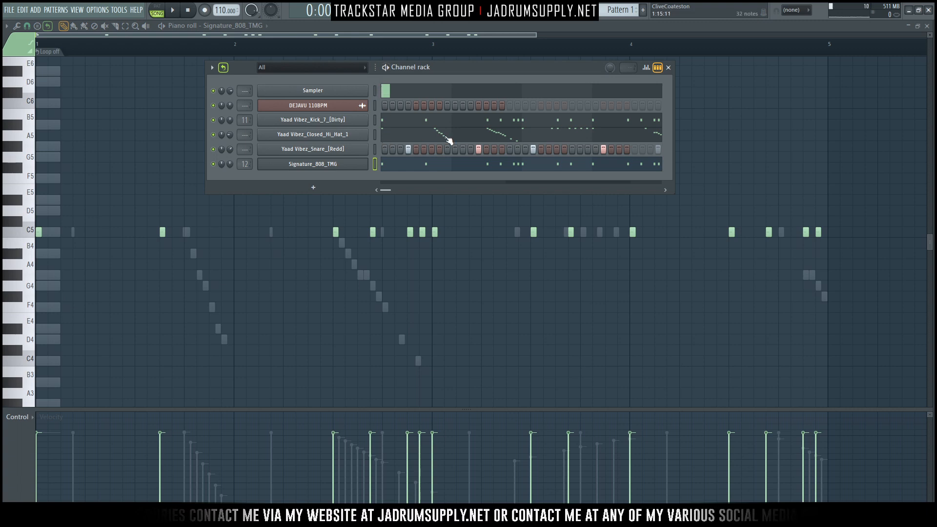
pyautogui.click(404, 124)
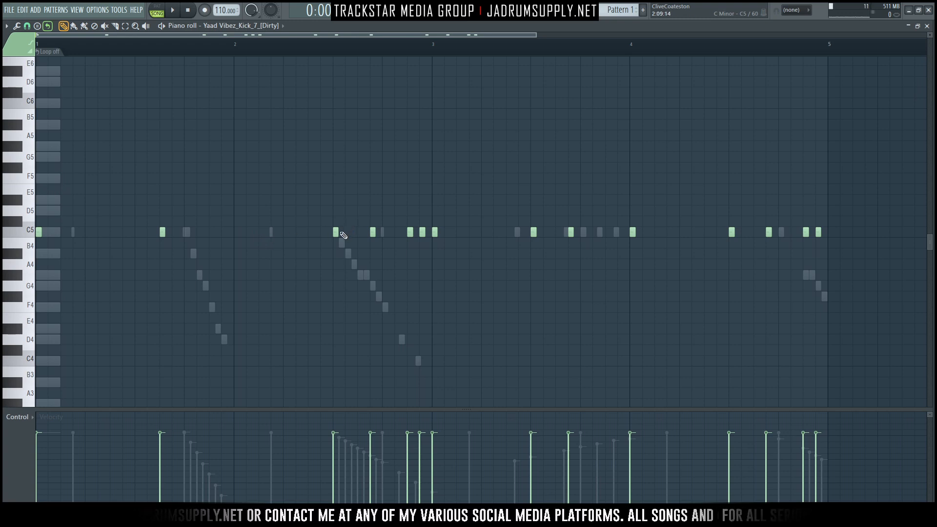
# Step: Delete the kick notes at bar 1 step 11 and bar 2 step 9, and audition the pattern
pyautogui.moveTo(349, 237); pyautogui.dragTo(92, 212)
pyautogui.press('Delete')
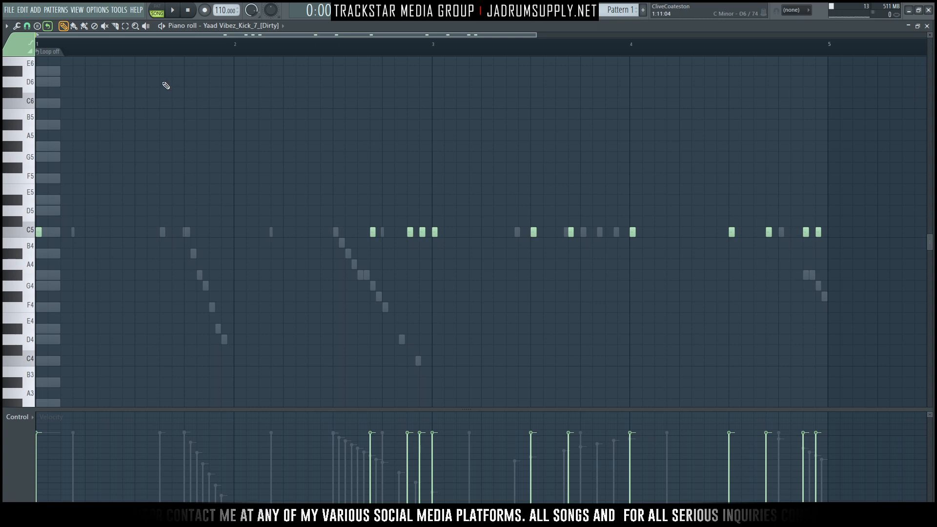
pyautogui.press('space')
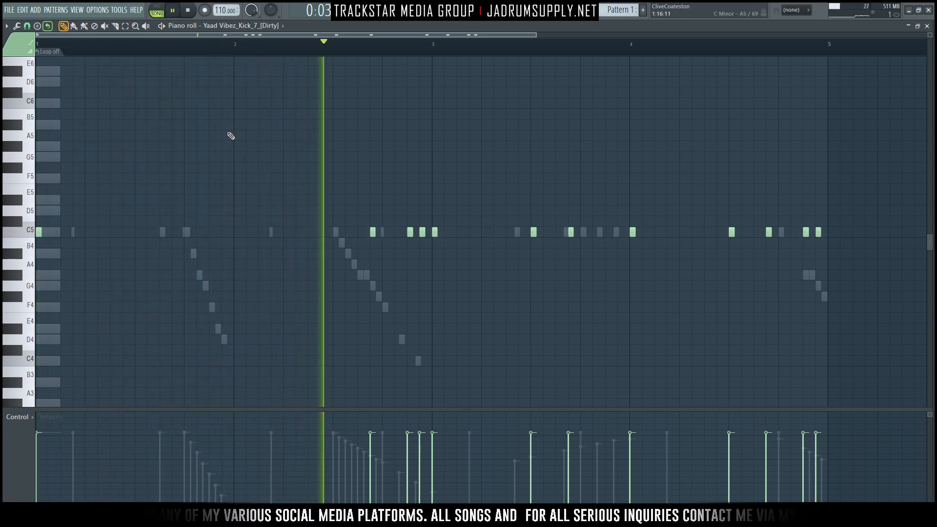
pyautogui.press('space')
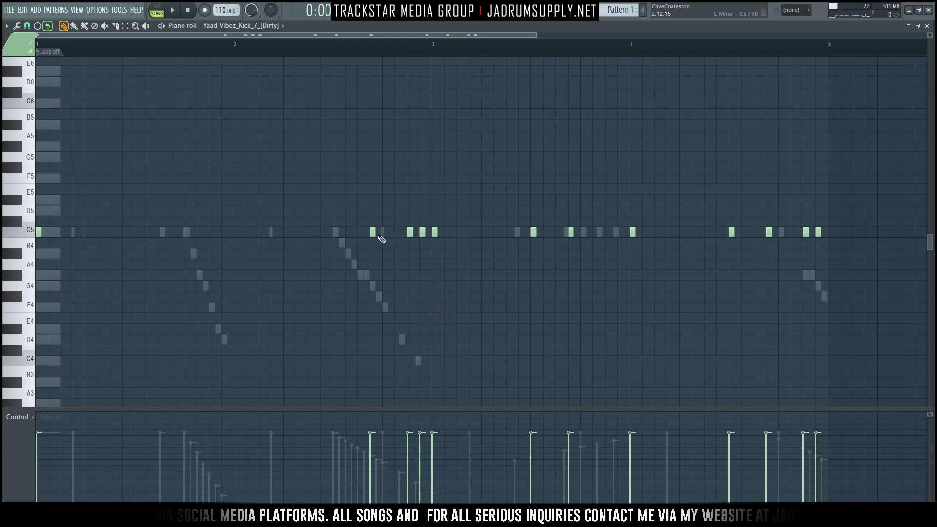
pyautogui.press('space')
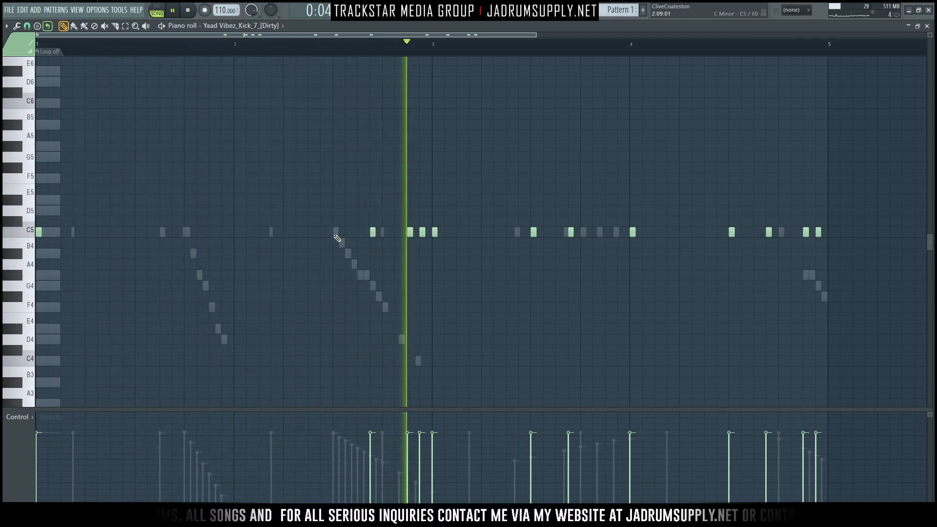
pyautogui.press('space')
# Step: Move the kick note from bar 2 step 12 to step 9 and play the pattern back
pyautogui.moveTo(372, 233); pyautogui.dragTo(335, 233)
pyautogui.press('space')
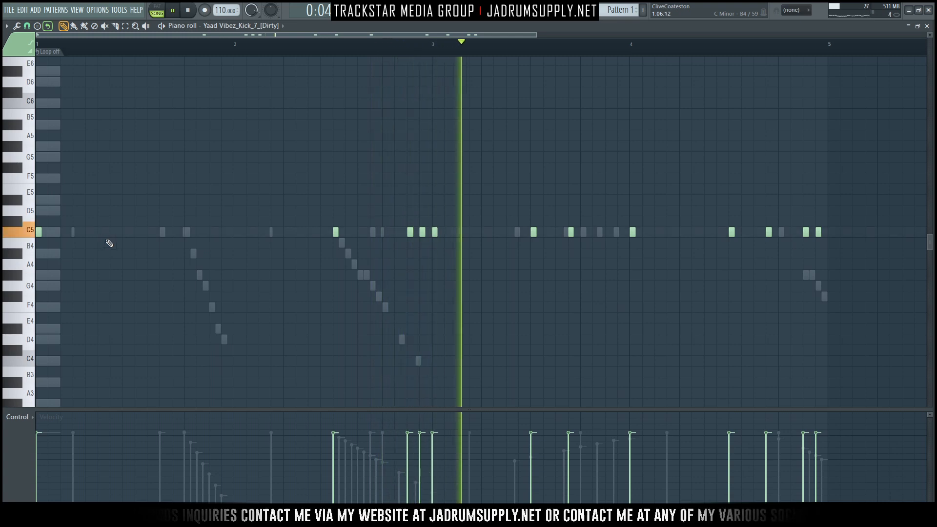
pyautogui.press('space')
# Step: Delete the kick notes on steps 15 and 16 of bar 2 and steps 1 and 12 of bar 4, checking by playback
pyautogui.rightClick(422, 233)
pyautogui.rightClick(410, 233)
pyautogui.press('space')
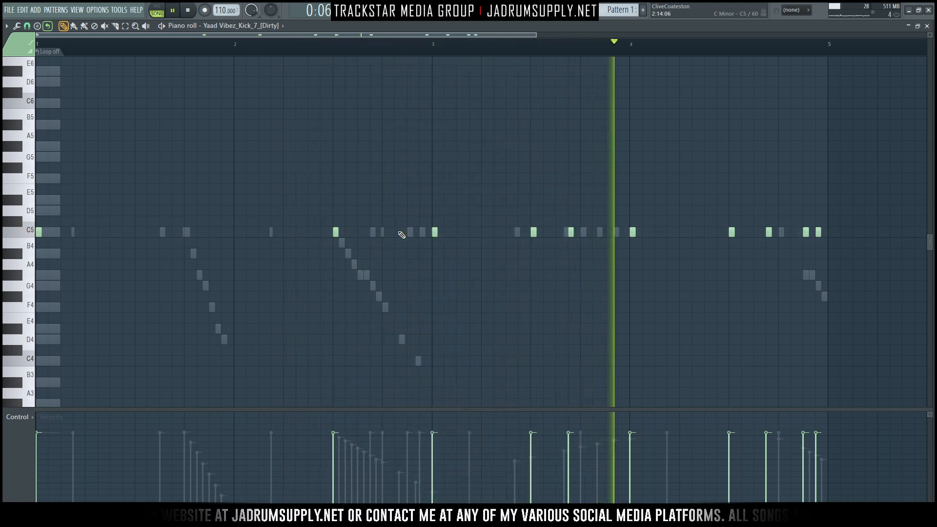
pyautogui.rightClick(633, 233)
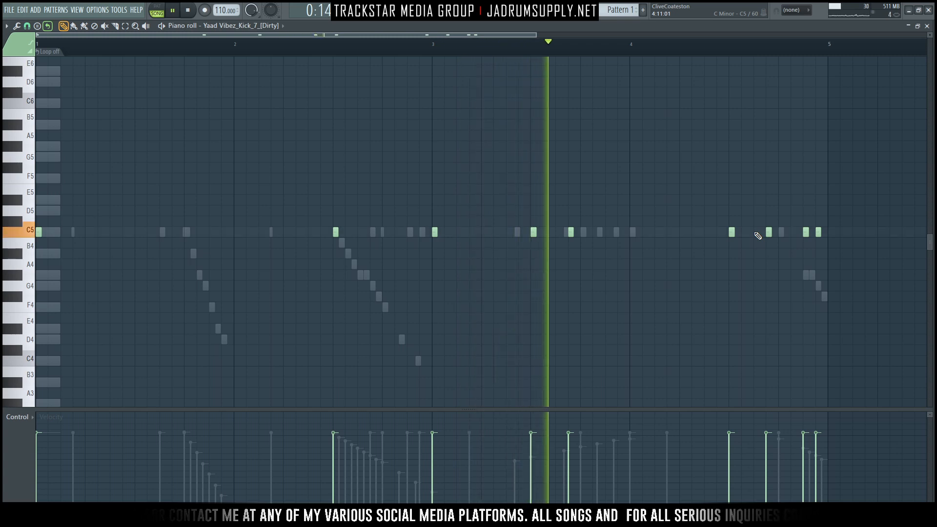
pyautogui.rightClick(769, 234)
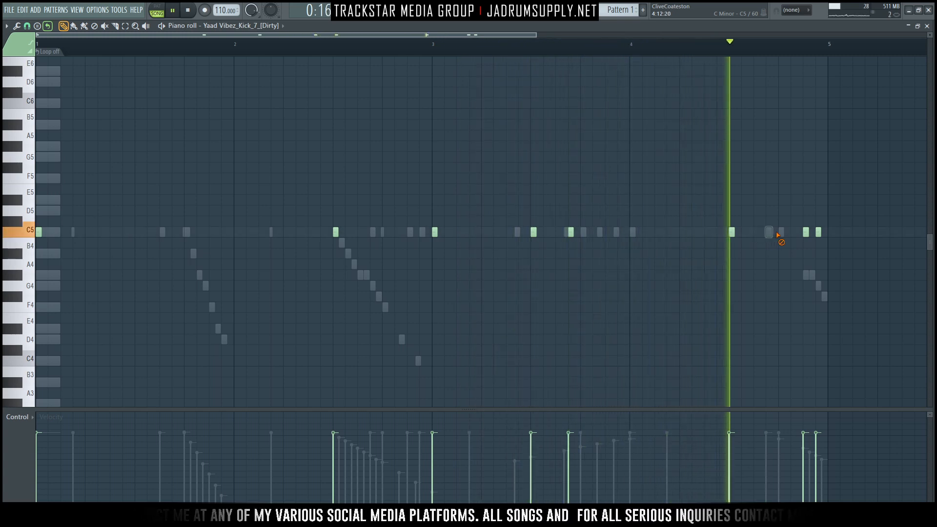
pyautogui.press('space')
# Step: Return to the Signature_808_TMG piano roll and transpose all its C5 notes down to A#4
pyautogui.click(389, 12)
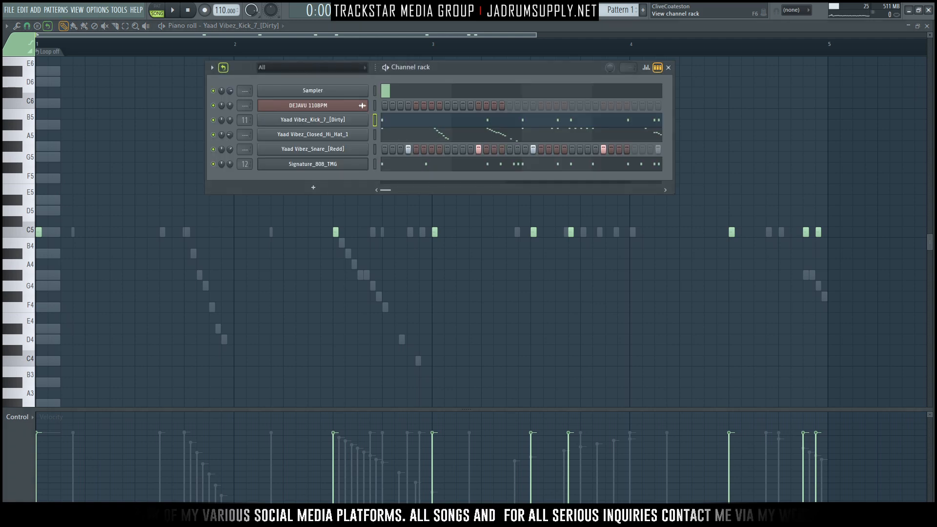
pyautogui.click(495, 168)
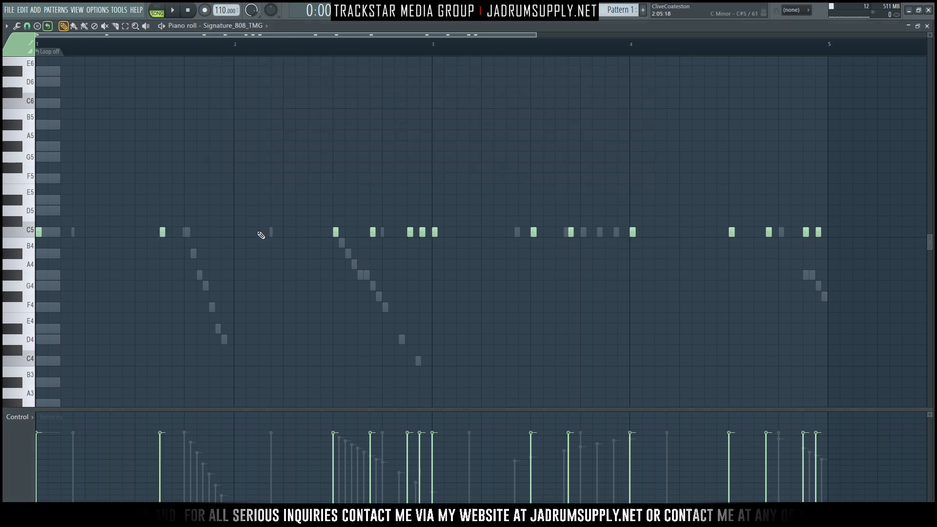
pyautogui.click(32, 233)
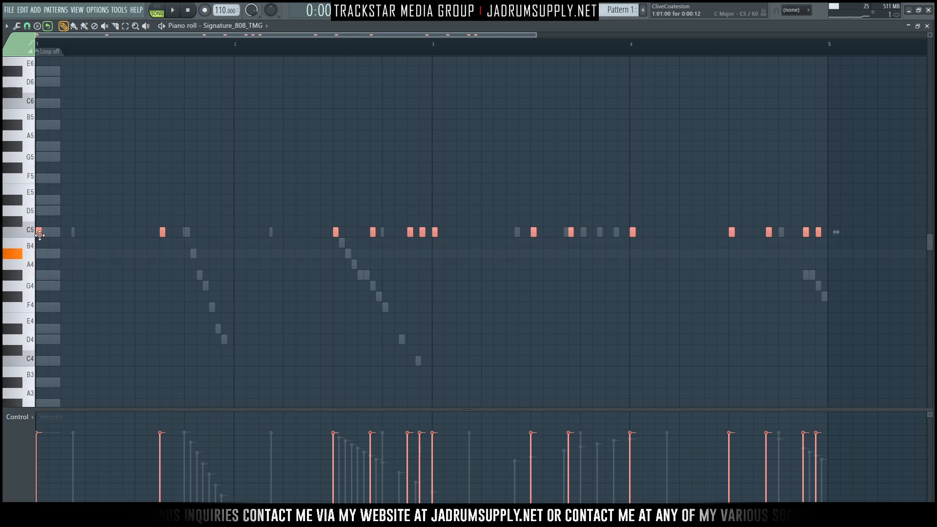
pyautogui.moveTo(36, 244); pyautogui.dragTo(37, 261)
pyautogui.scroll(-1, 37, 264)
# Step: Audition the beat with the 808 at A#4 and deselect the notes
pyautogui.press('space')
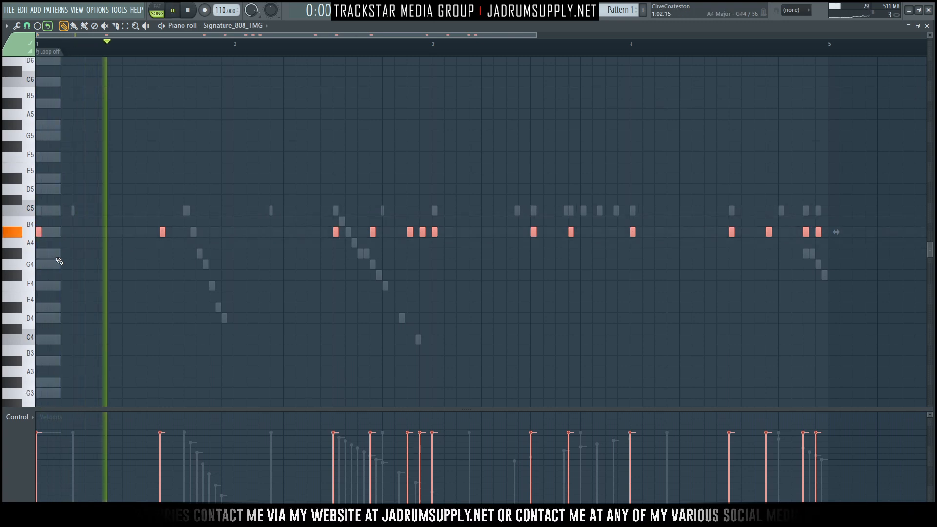
pyautogui.press('space')
pyautogui.press('space')
pyautogui.hotkey('ctrl', 'd')
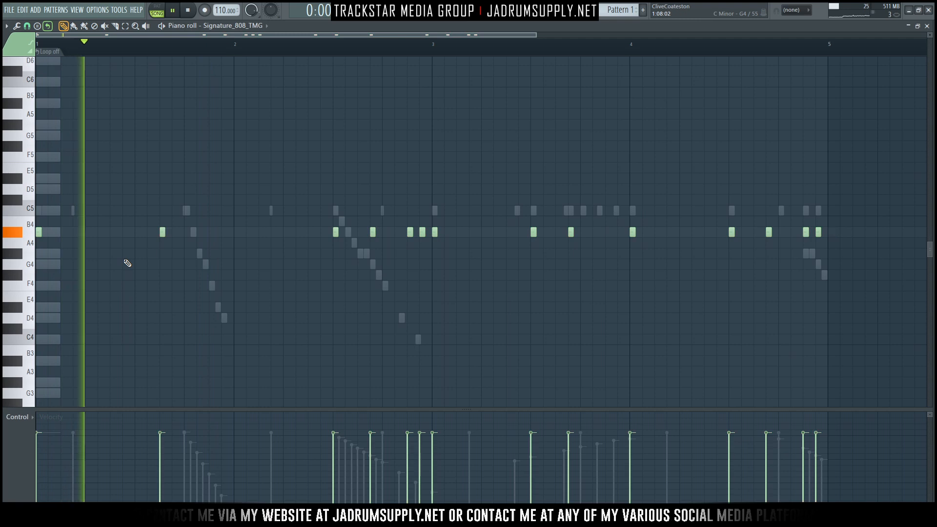
pyautogui.press('space')
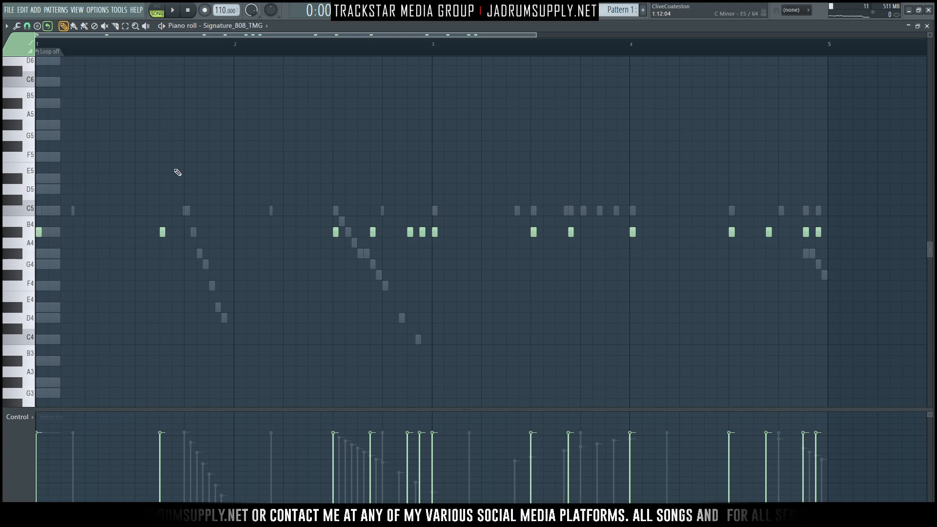
pyautogui.press('space')
pyautogui.press('space')
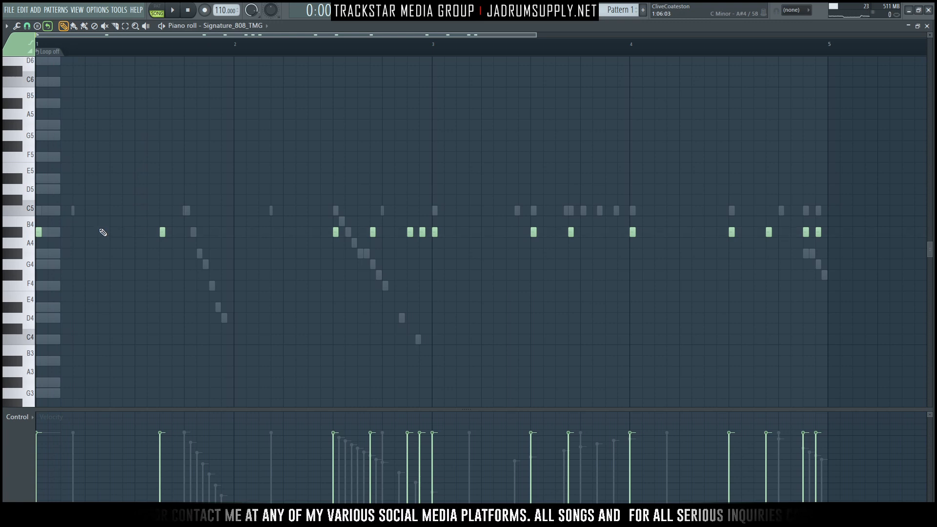
# Step: Add an 808 slide note at bar 1 step 12 and raise it to A#5
pyautogui.click(175, 232)
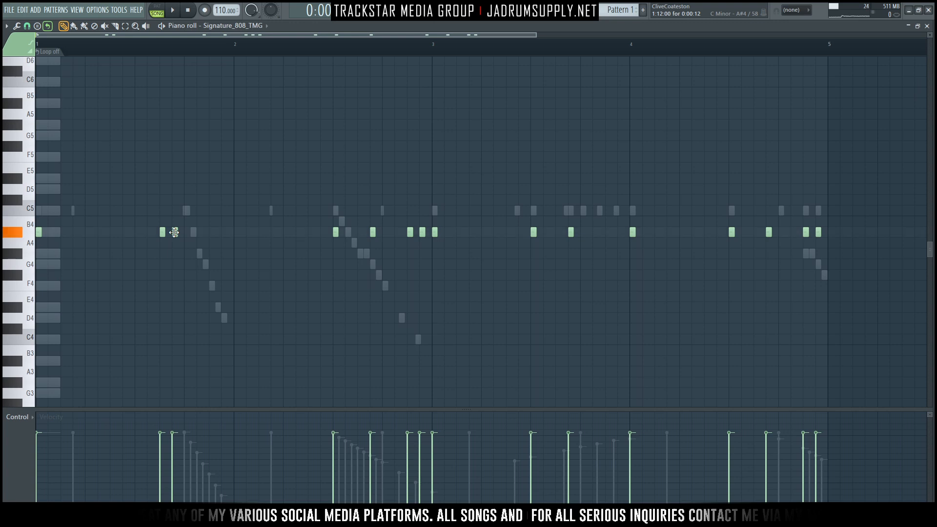
pyautogui.doubleClick(175, 233)
pyautogui.click(518, 313)
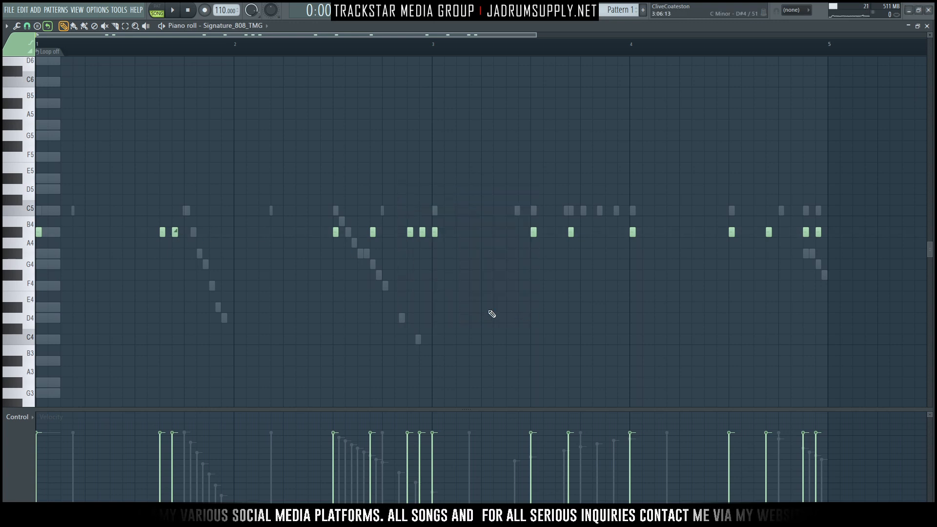
pyautogui.moveTo(179, 264); pyautogui.dragTo(173, 167)
pyautogui.scroll(1, 171, 271)
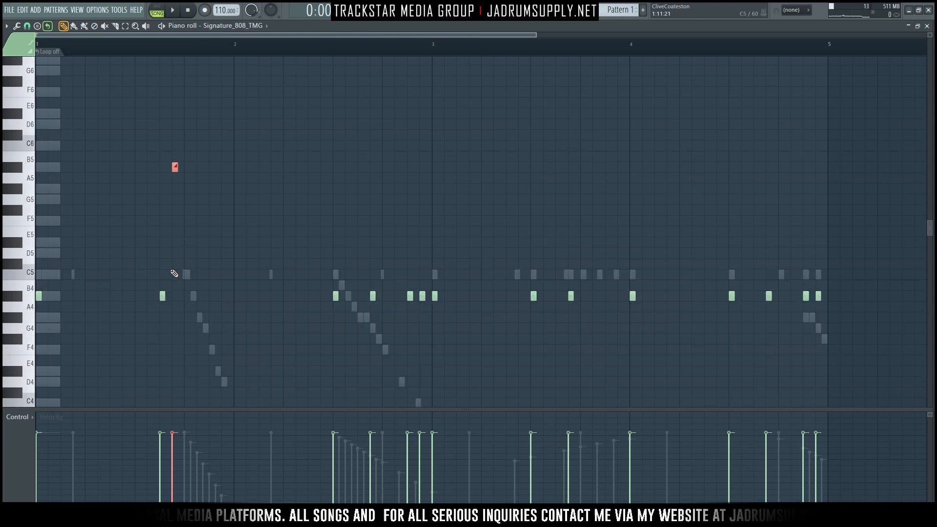
# Step: Quick-quantize all the 808 notes to one-step lengths and audition the slide
pyautogui.hotkey('ctrl', 'q')
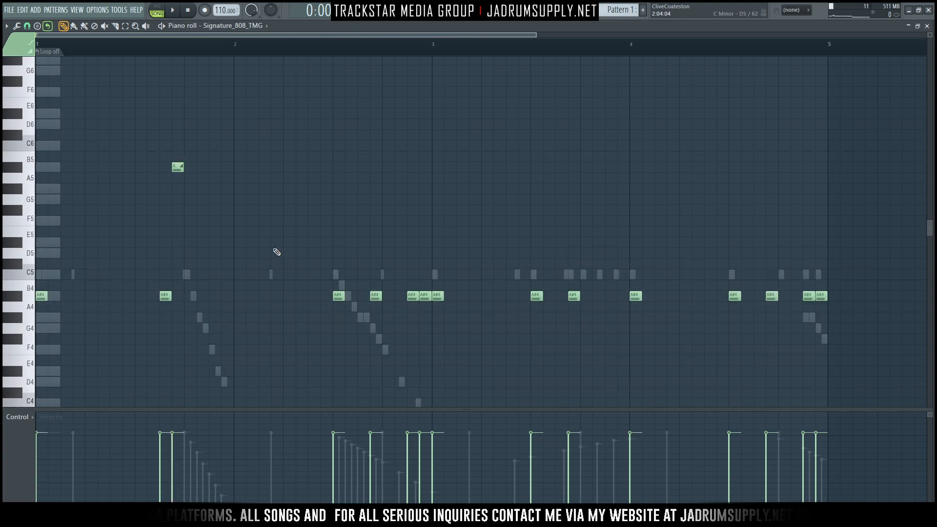
pyautogui.press('space')
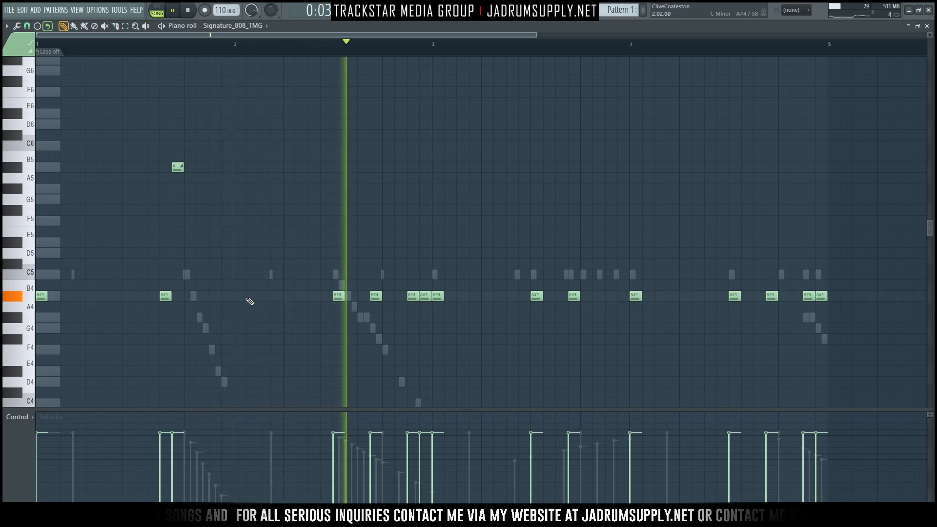
pyautogui.press('space')
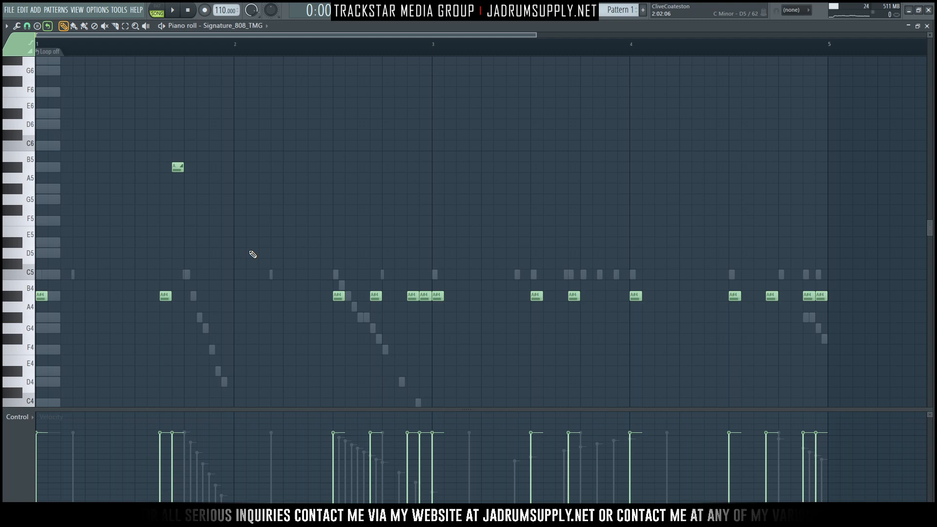
pyautogui.press('space')
pyautogui.press('space')
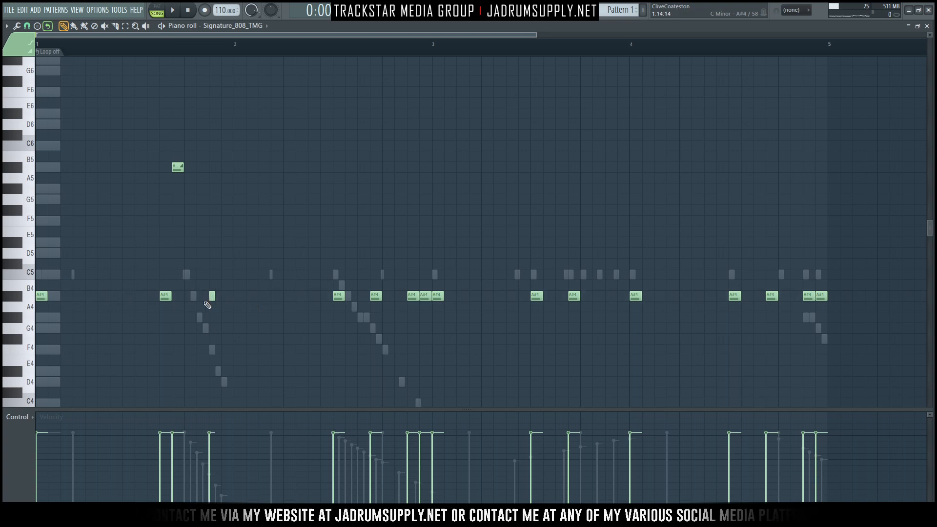
# Step: Add a second 808 slide note on A#4 at bar 1 step 15 and play it back
pyautogui.rightClick(212, 296)
pyautogui.click(213, 296)
pyautogui.press('space')
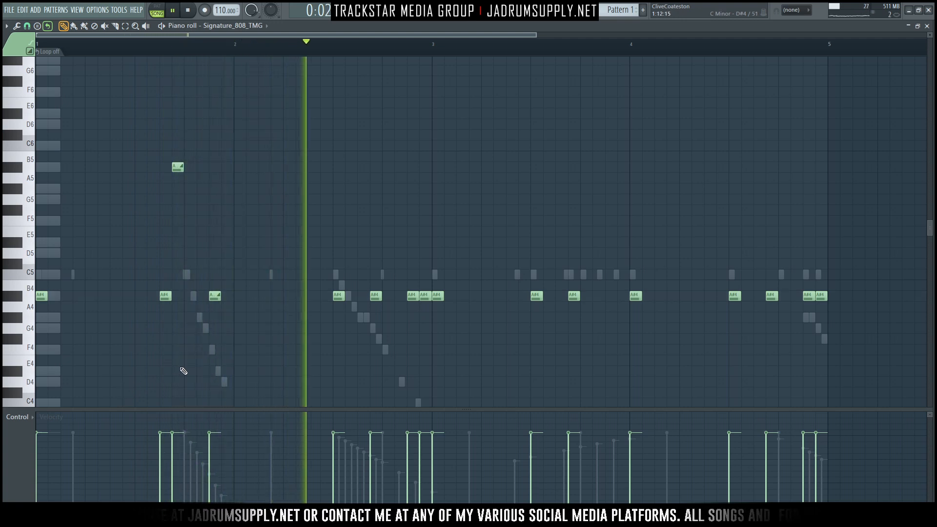
pyautogui.press('space')
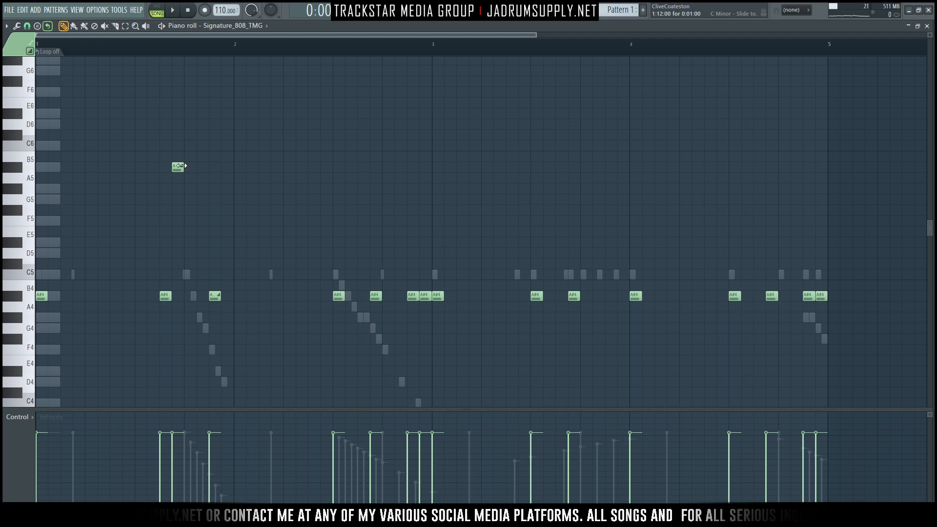
# Step: Enable the volume envelope in the Signature_808_TMG channel settings, then audition it from the piano roll
pyautogui.press('F6')
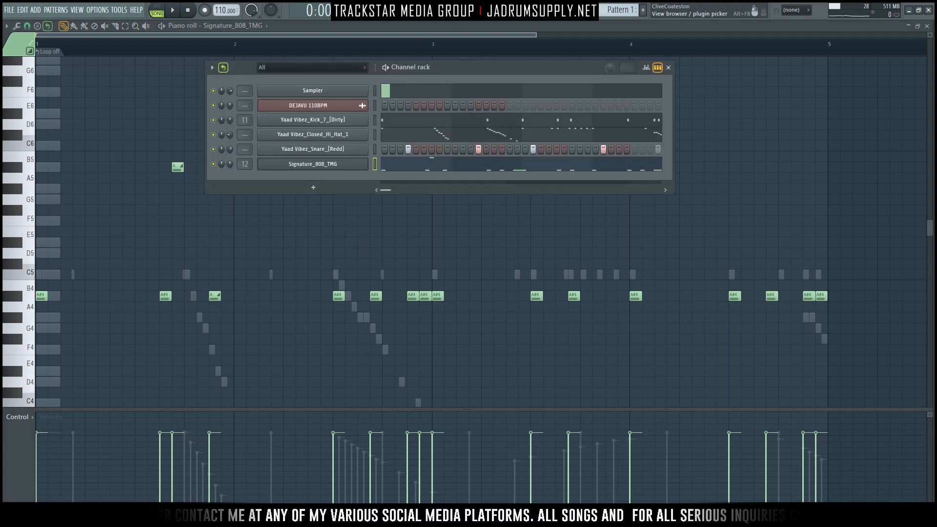
pyautogui.click(326, 166)
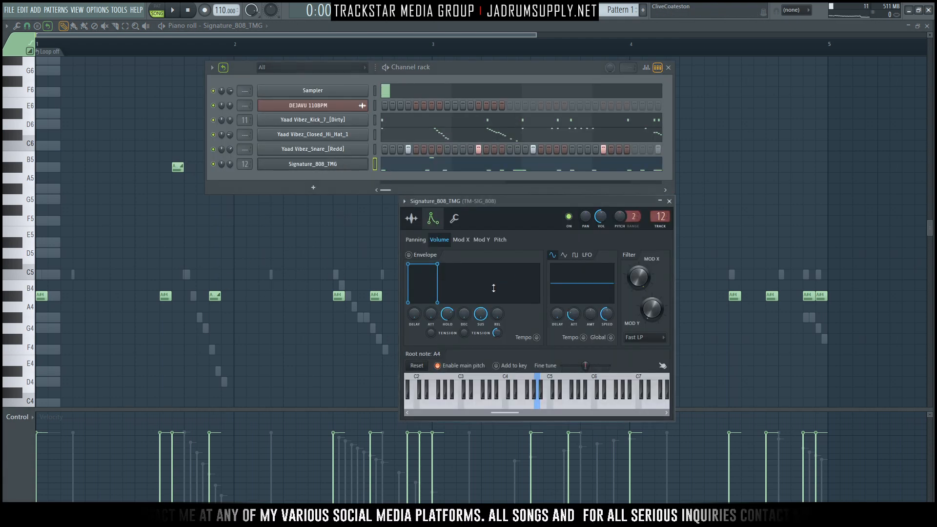
pyautogui.click(416, 258)
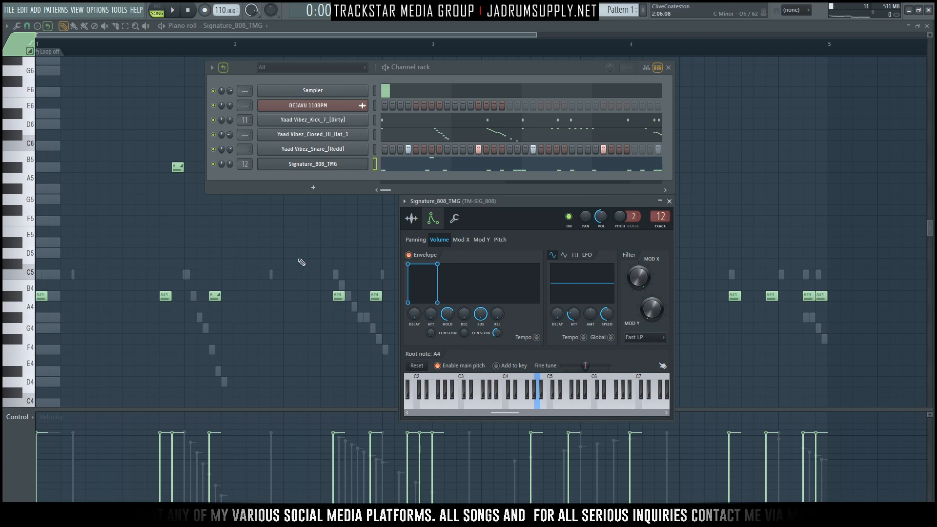
pyautogui.rightClick(297, 264)
pyautogui.press('space')
pyautogui.press('space')
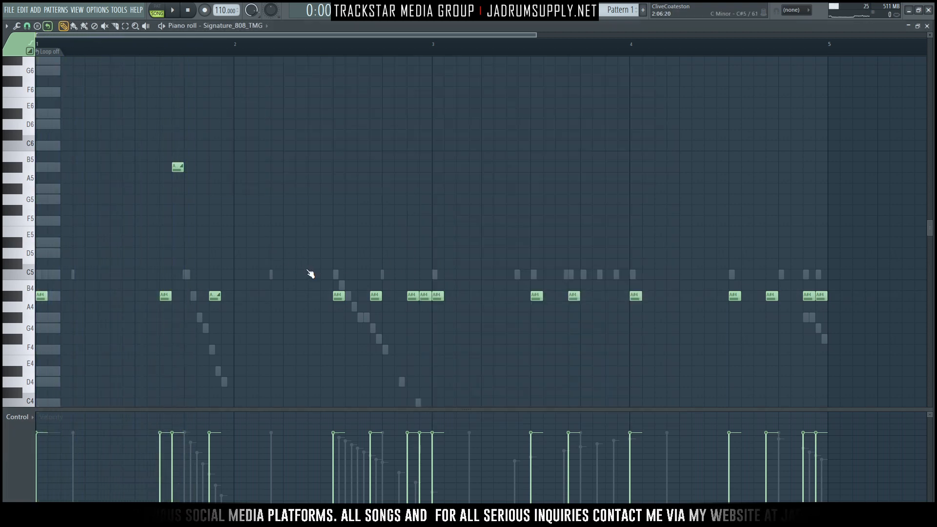
# Step: Extend the 808 notes with Quick legato, undo it to compare, and reapply it
pyautogui.hotkey('ctrl', 'l')
pyautogui.press('space')
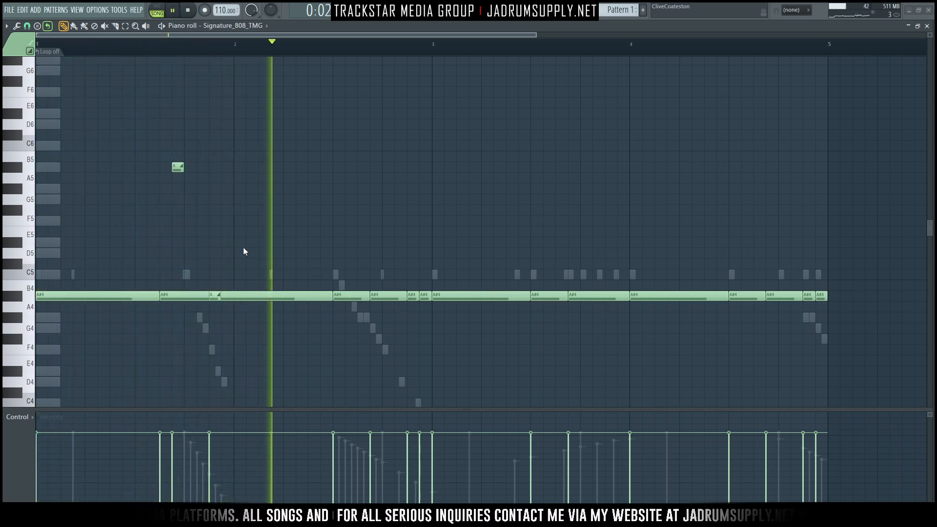
pyautogui.hotkey('ctrl', 'z')
pyautogui.press('space')
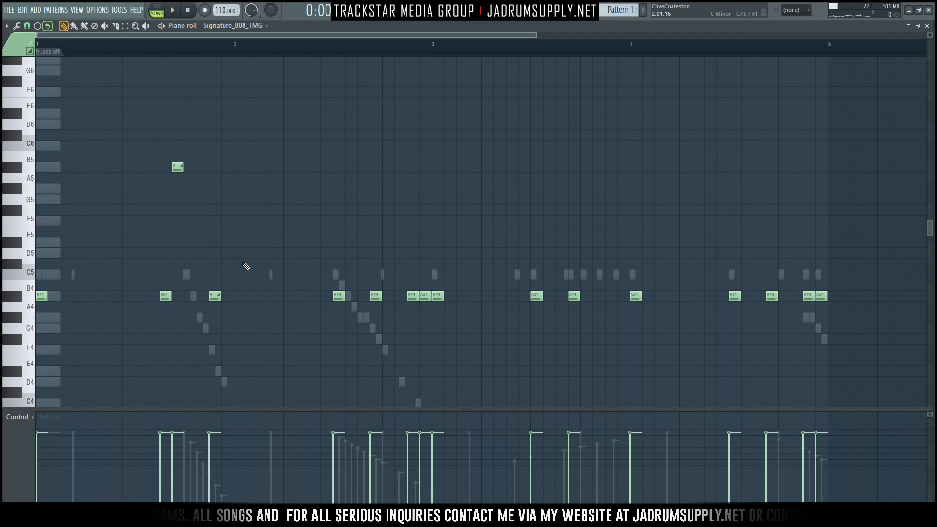
pyautogui.hotkey('ctrl', 'l')
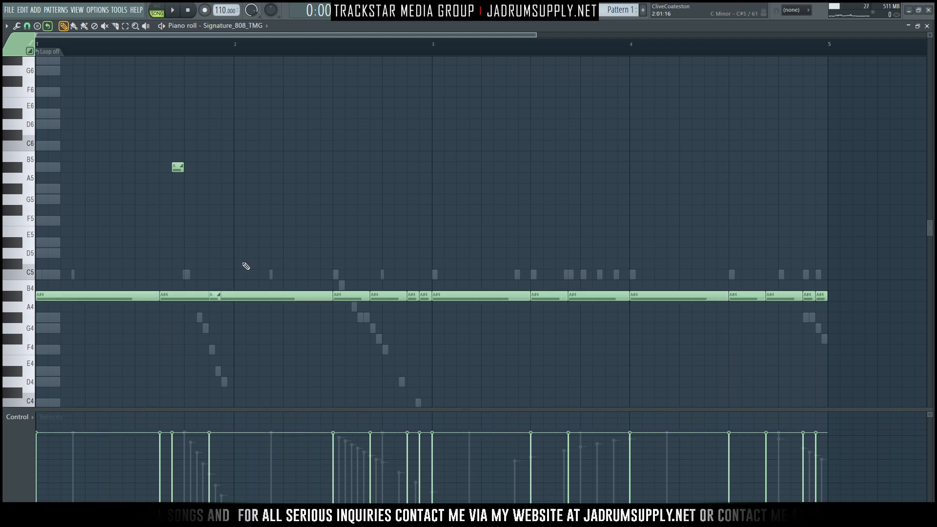
# Step: Cut off the long A#4 808 note at the start of bar 2 and play the pattern back
pyautogui.moveTo(223, 282); pyautogui.dragTo(237, 300)
pyautogui.rightClick(270, 295)
pyautogui.press('space')
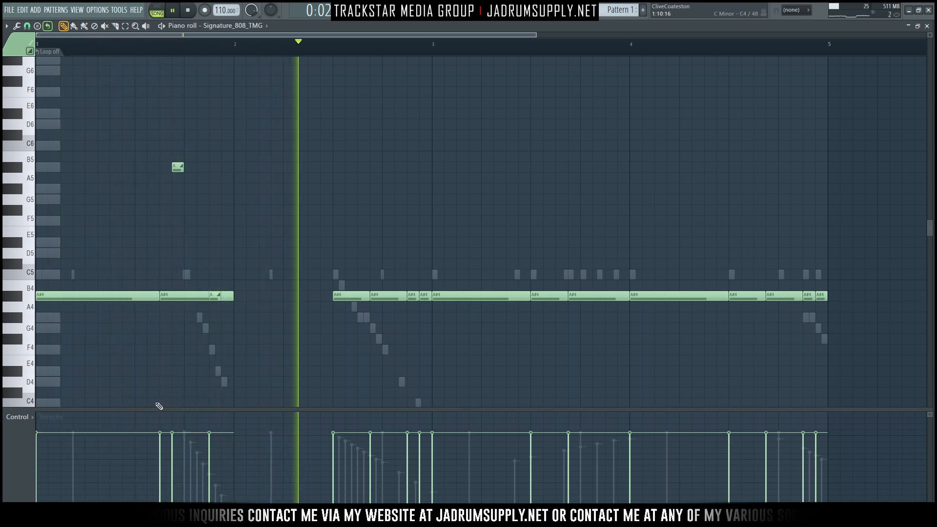
pyautogui.press('space')
# Step: Shorten the first A#4 808 note to eight steps, ending halfway through bar 1, and audition it
pyautogui.moveTo(160, 296); pyautogui.dragTo(133, 297)
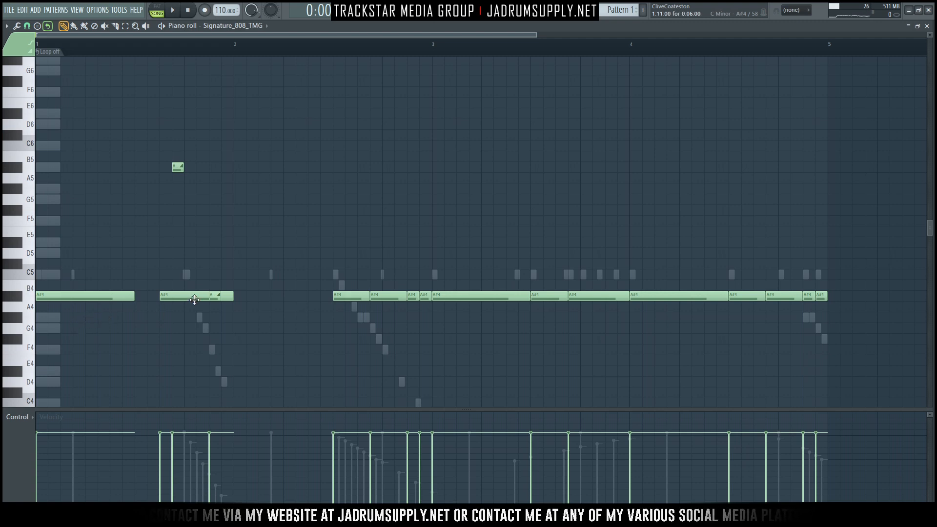
pyautogui.click(117, 321)
pyautogui.press('space')
pyautogui.press('space')
# Step: Add a two-step slide note on G#4 at bar 1 step 5 and shorten the first 808 note to six steps
pyautogui.click(126, 318)
pyautogui.scroll(-1, 125, 312)
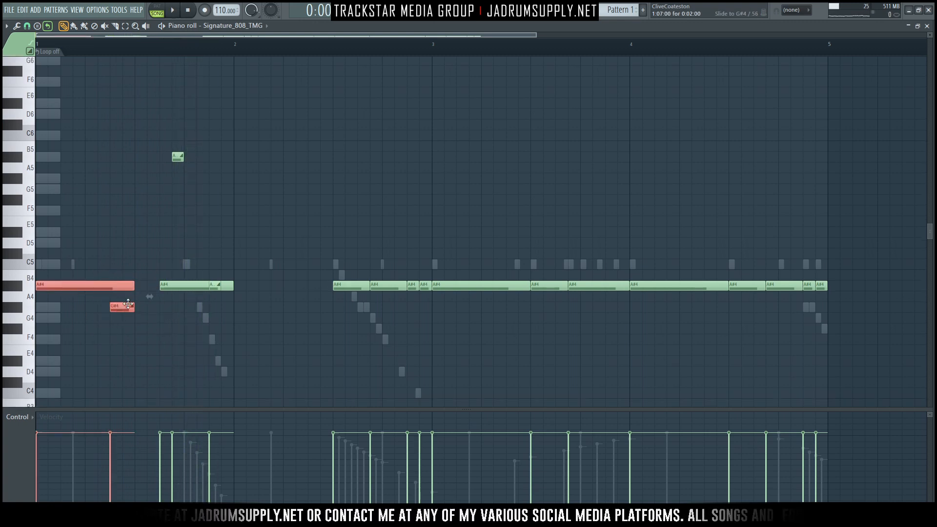
pyautogui.click(125, 295)
pyautogui.moveTo(122, 307); pyautogui.dragTo(110, 286)
pyautogui.press('space')
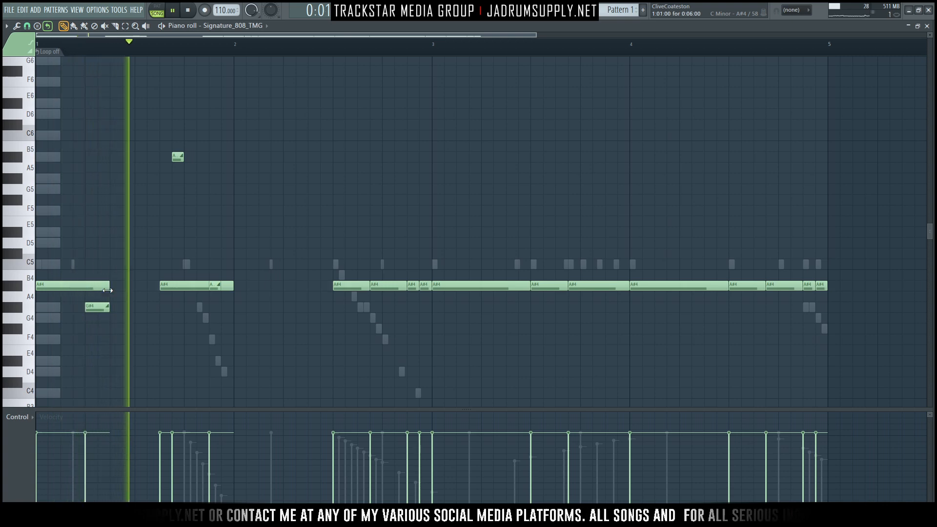
# Step: Lower the first slide note in bar 1 to G4 and audition the downward slide
pyautogui.press('space')
pyautogui.moveTo(102, 302)
pyautogui.mouseDown()
pyautogui.moveTo(98, 328)
pyautogui.moveTo(101, 314)
pyautogui.mouseUp()
pyautogui.press('space')
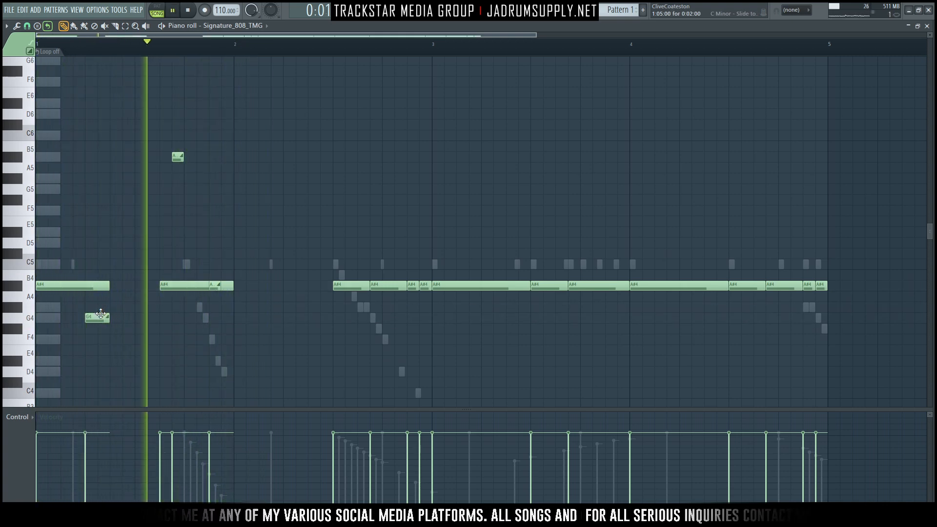
pyautogui.press('space')
pyautogui.press('space')
pyautogui.press('space')
# Step: Shorten the first 808 note to five steps and its G4 slide to one step, and play them back
pyautogui.moveTo(104, 276); pyautogui.dragTo(109, 313)
pyautogui.press('space')
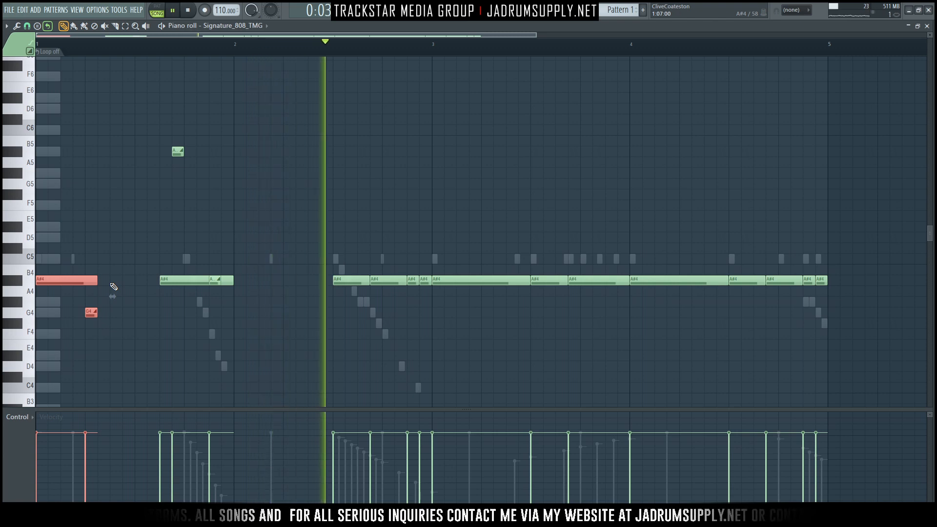
pyautogui.press('space')
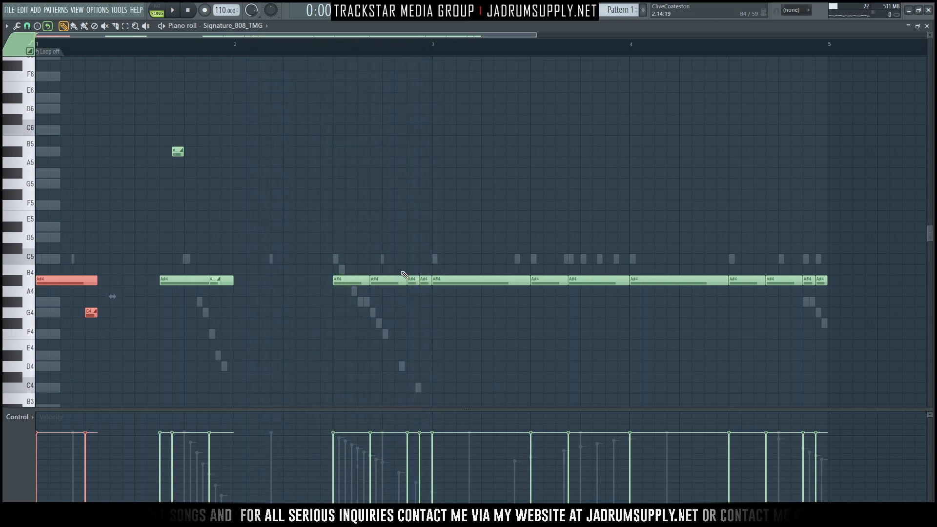
# Step: Add slide notes above the last two 808 notes of bar 2, on A#6 at step 15 and A#5 at step 16
pyautogui.scroll(2, 440, 46)
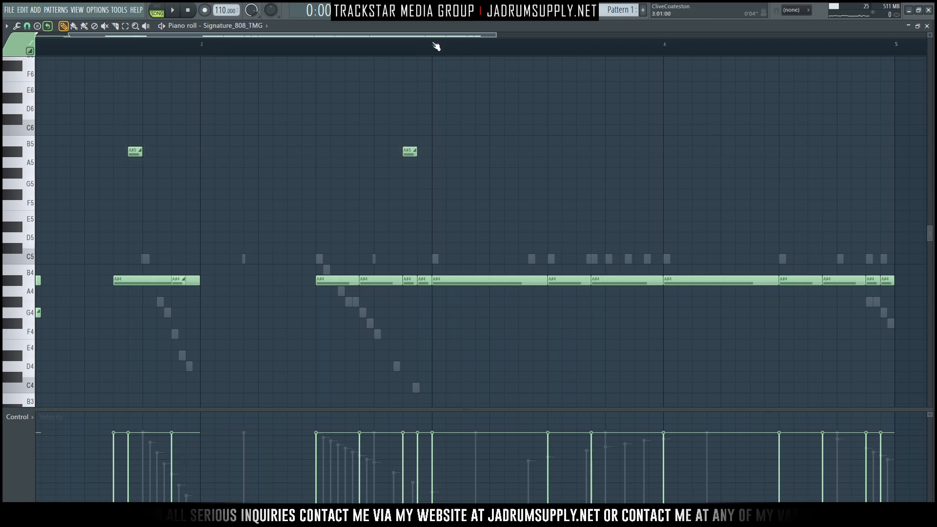
pyautogui.scroll(2, 436, 46)
pyautogui.scroll(1, 442, 48)
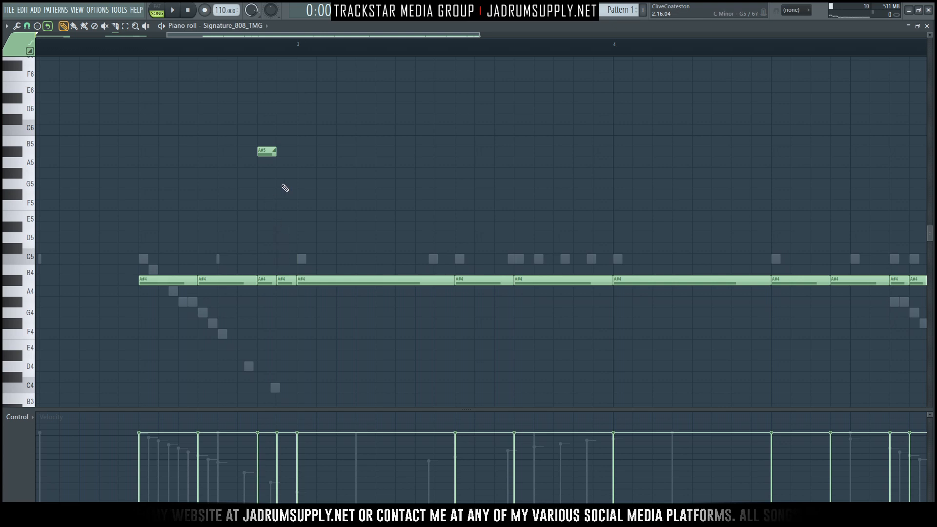
pyautogui.moveTo(270, 149); pyautogui.dragTo(270, 268)
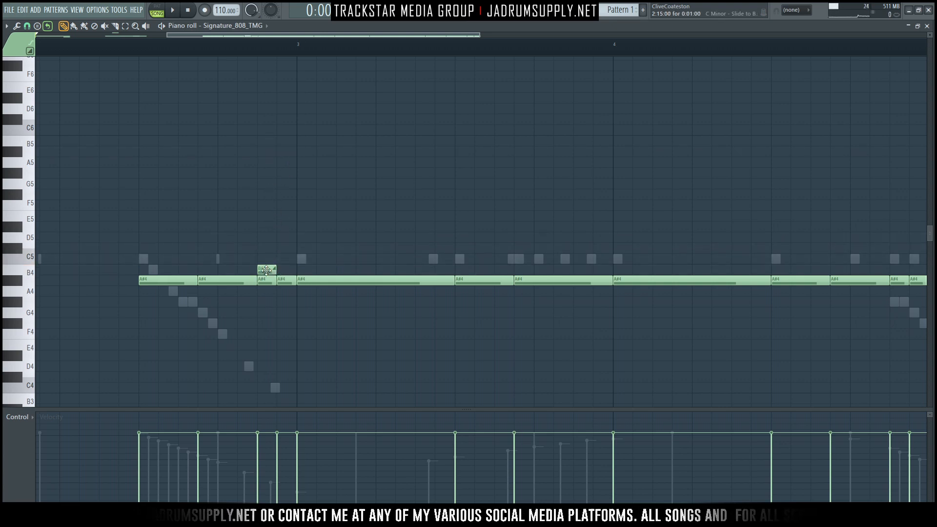
pyautogui.moveTo(286, 269); pyautogui.dragTo(285, 284)
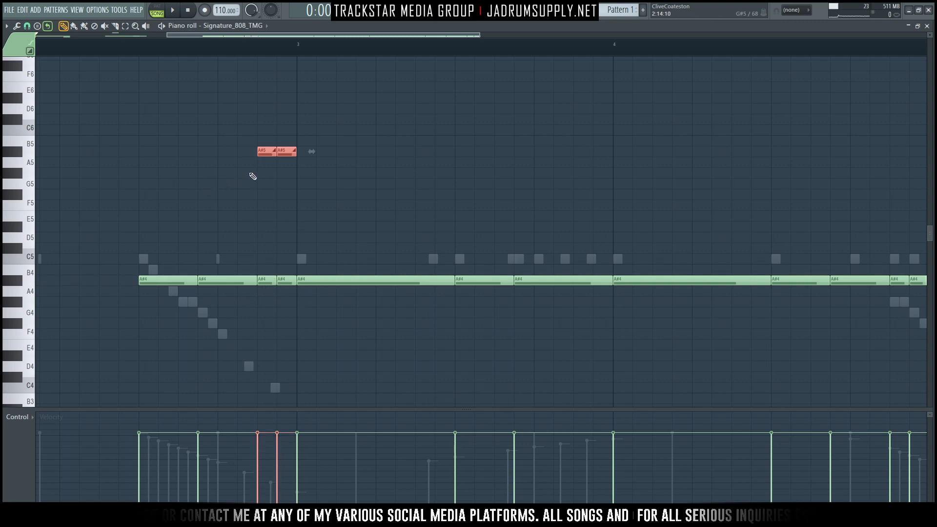
pyautogui.hotkey('ctrl', 'Up')
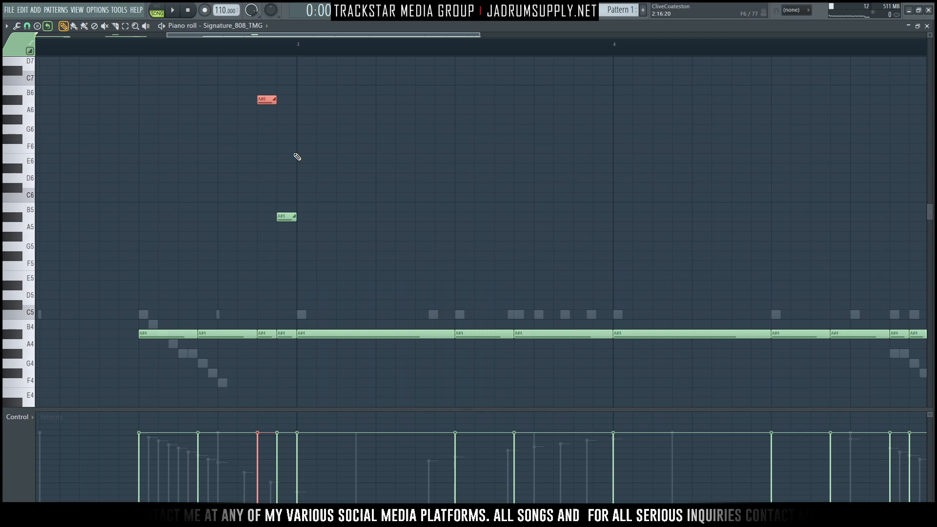
# Step: Halve the lengths of both slides ending bar 2 and the A#4 notes beneath them, and play the result
pyautogui.moveTo(267, 94); pyautogui.dragTo(290, 344)
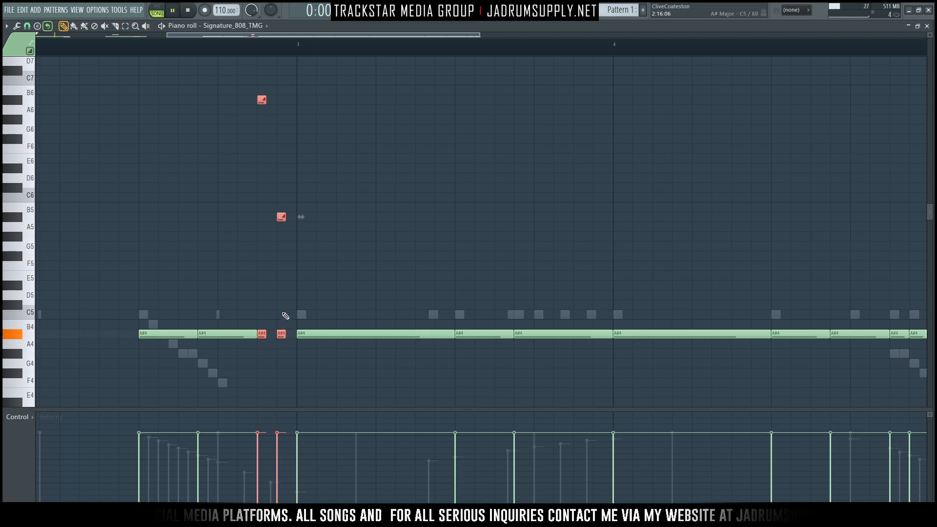
pyautogui.scroll(-3, 125, 61)
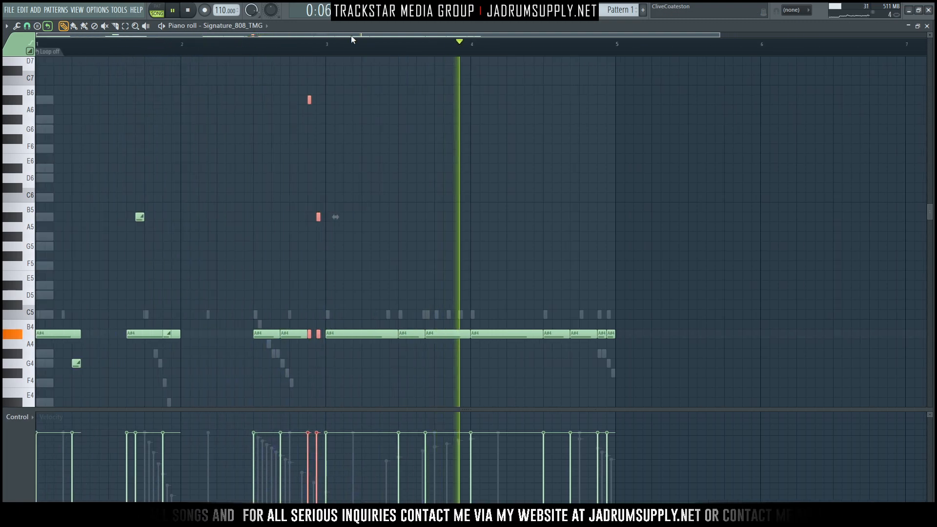
pyautogui.press('space')
# Step: Check the volume envelope in the Signature_808_TMG channel settings and audition the shortened slide notes
pyautogui.scroll(2, 368, 48)
pyautogui.click(378, 20)
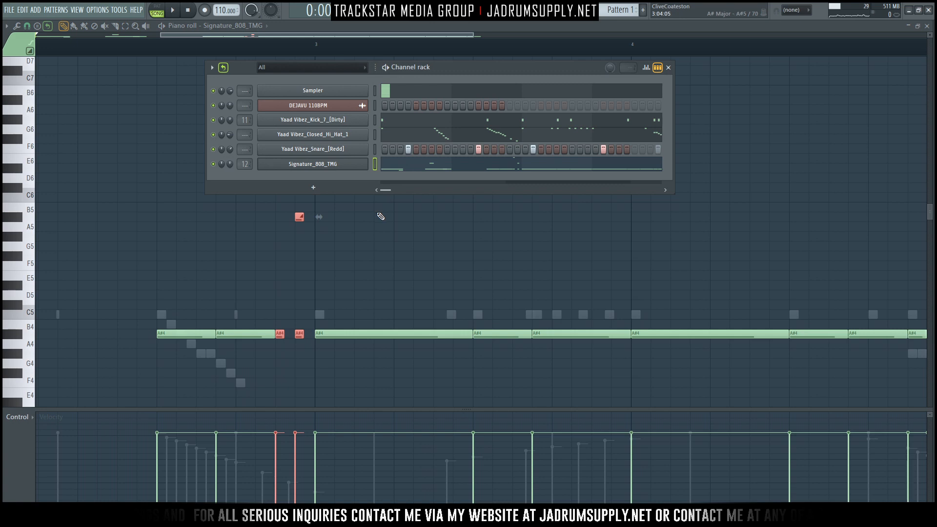
pyautogui.click(342, 165)
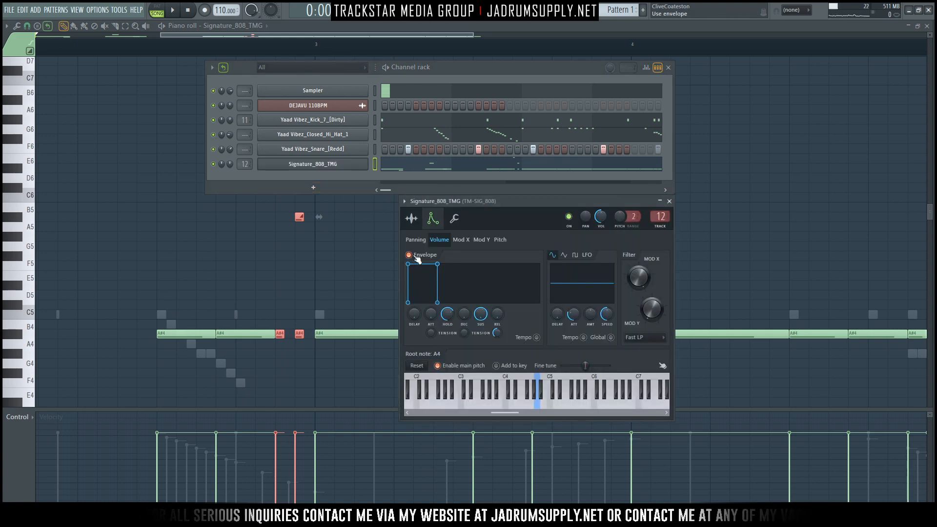
pyautogui.click(341, 273)
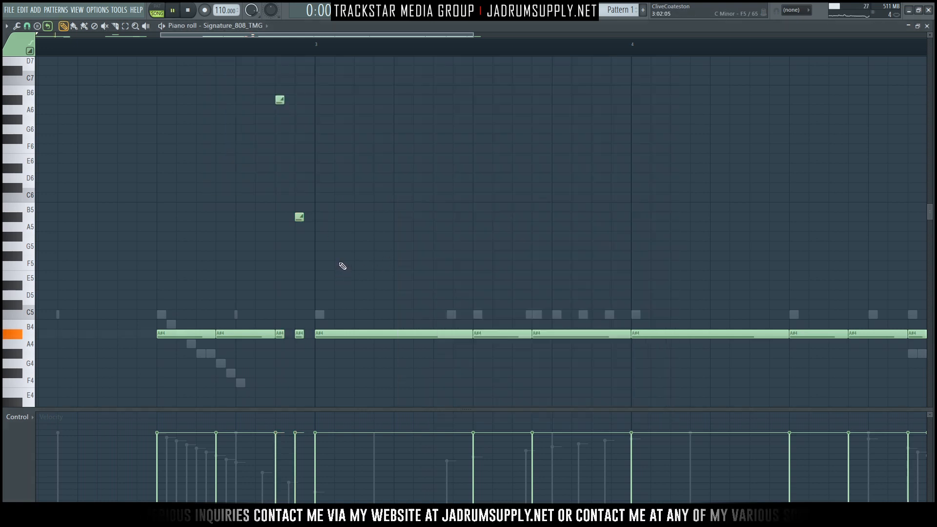
pyautogui.keyDown('ctrl'); pyautogui.rightClick(340, 255); pyautogui.keyUp('ctrl')
pyautogui.press('space')
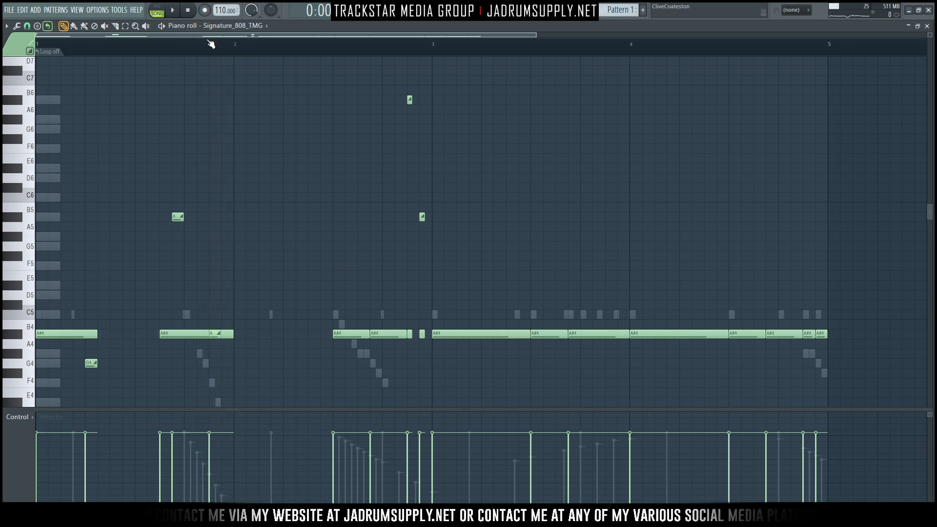
pyautogui.press('space')
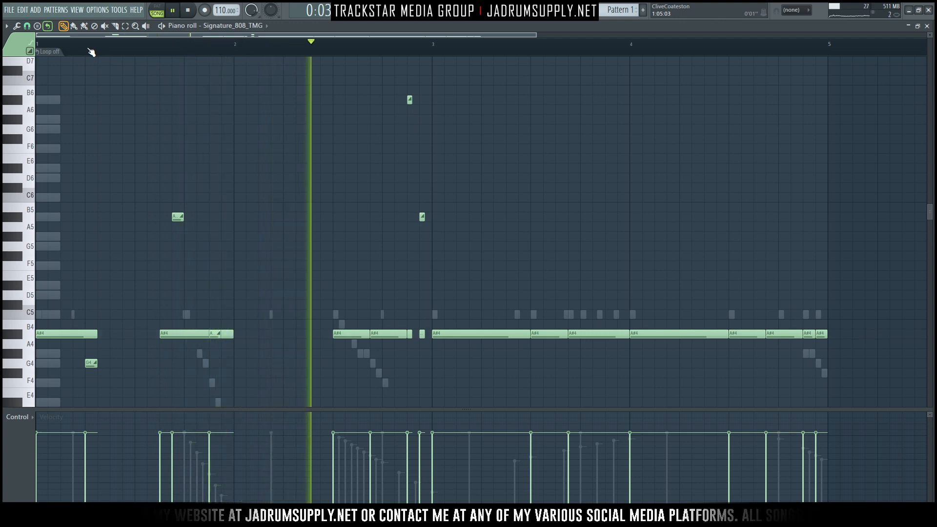
pyautogui.press('space')
# Step: Play the 808 pattern with the volume envelope on, then disable the envelope to compare
pyautogui.press('F6')
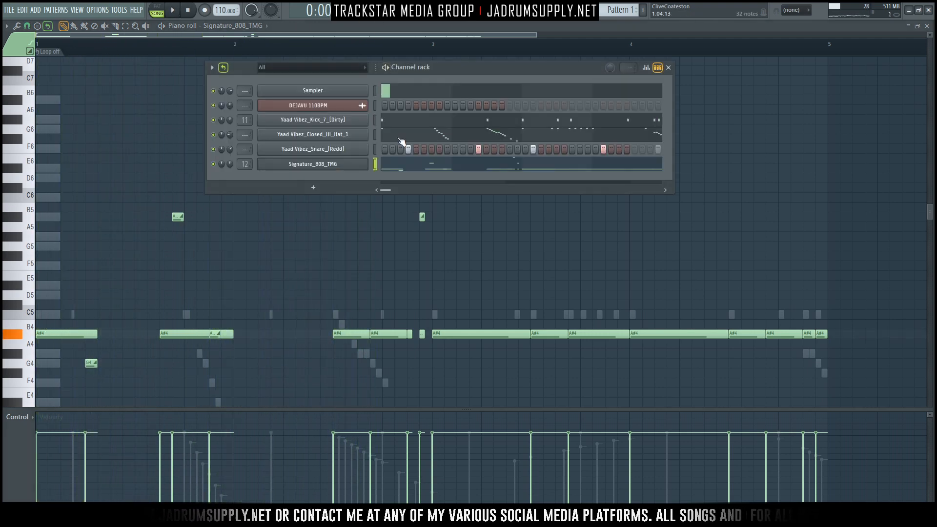
pyautogui.click(337, 165)
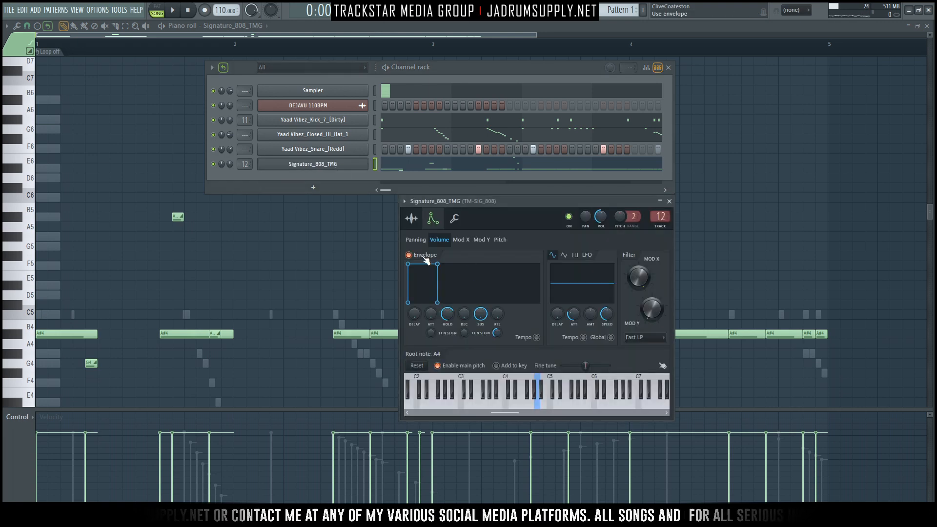
pyautogui.press('space')
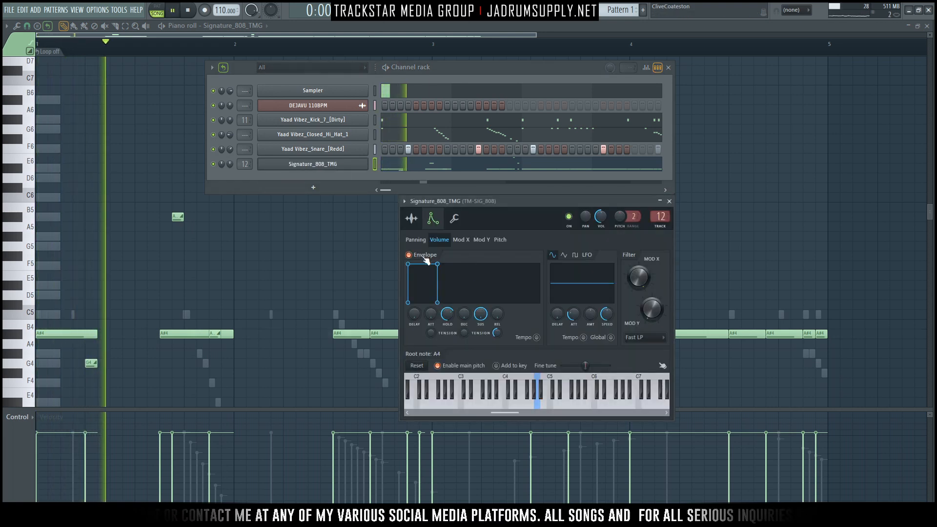
pyautogui.press('space')
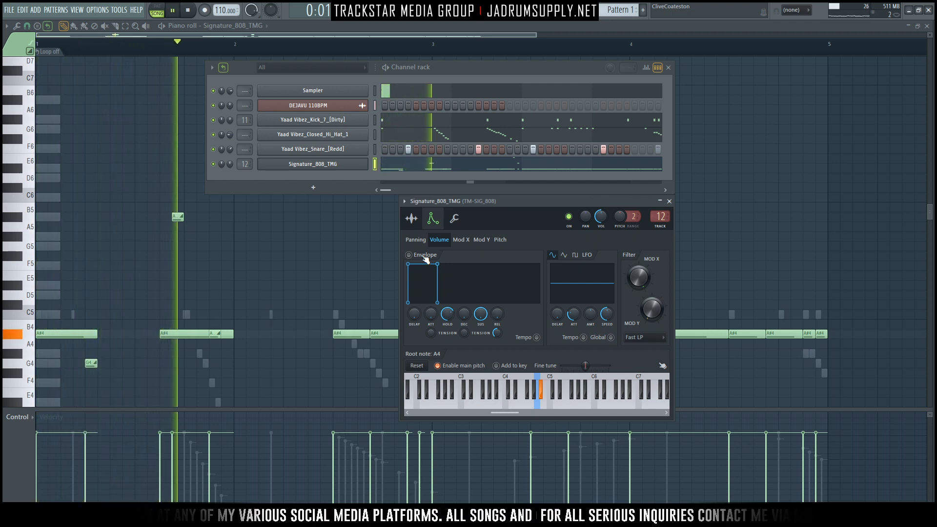
pyautogui.press('space')
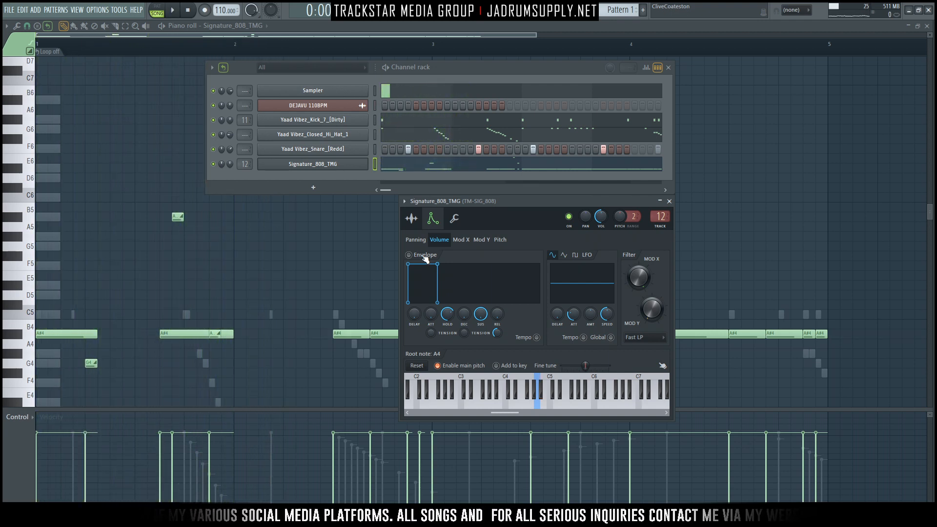
pyautogui.press('F12')
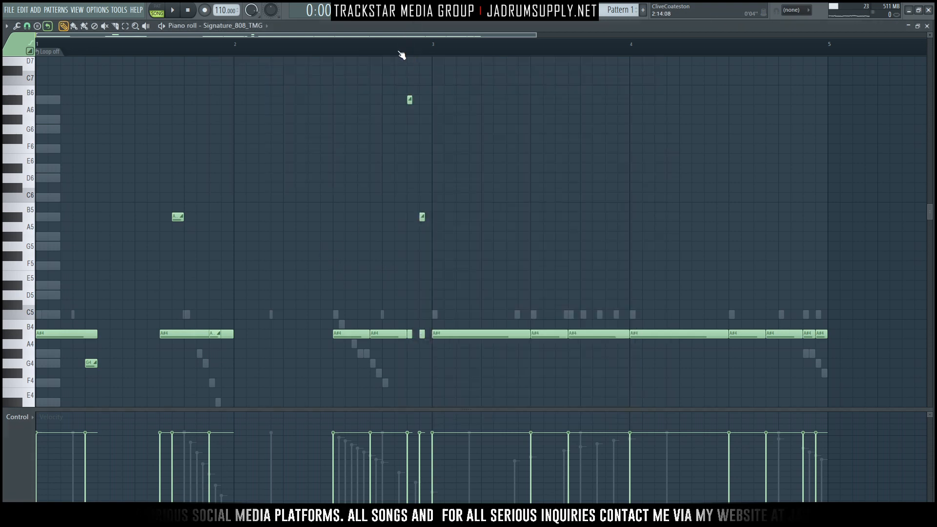
# Step: Audition the slides at the end of bar 2 with the Signature_808_TMG volume envelope off, moving its settings window aside
pyautogui.click(383, 18)
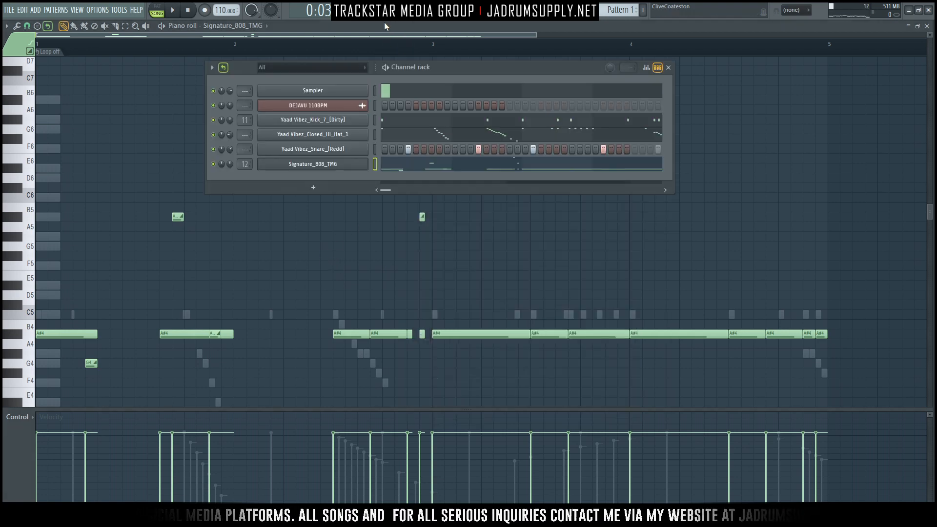
pyautogui.click(347, 168)
pyautogui.press('space')
pyautogui.press('space')
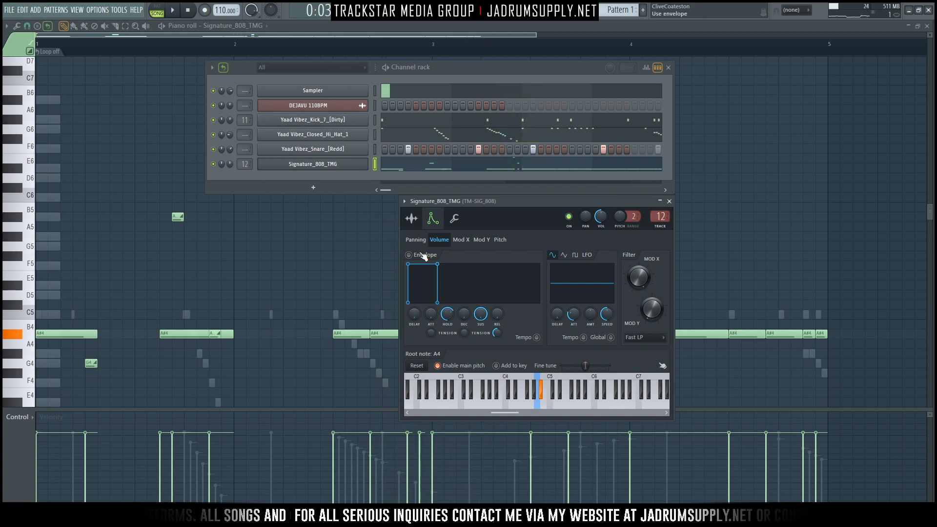
pyautogui.moveTo(519, 188); pyautogui.dragTo(279, 175)
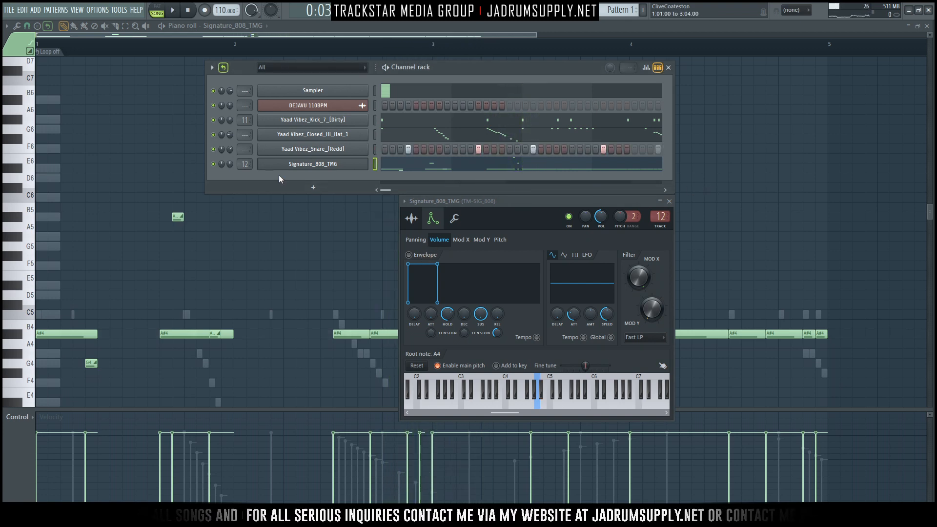
pyautogui.moveTo(516, 205); pyautogui.dragTo(662, 242)
pyautogui.press('space')
pyautogui.press('space')
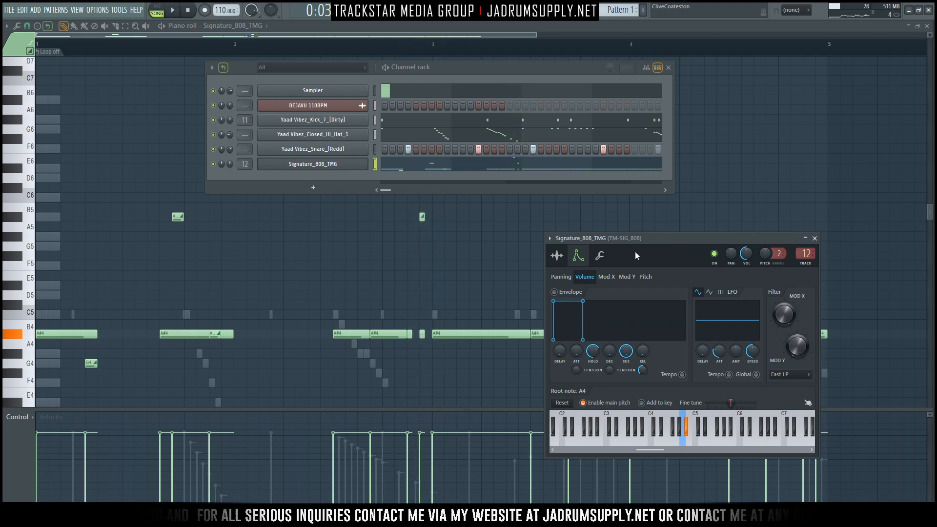
# Step: Re-enable the Signature_808_TMG volume envelope and audition the end of bar 2 in the piano roll
pyautogui.press('space')
pyautogui.press('space')
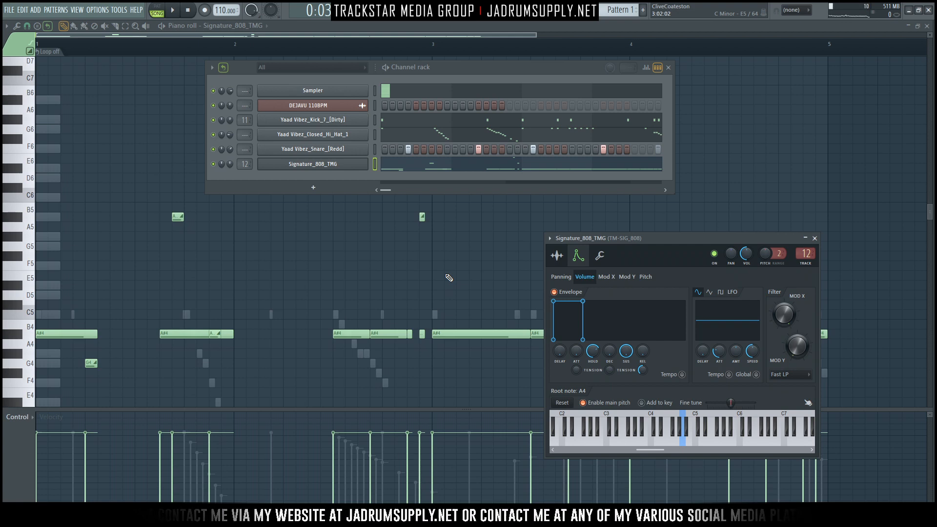
pyautogui.press('space')
pyautogui.press('F12')
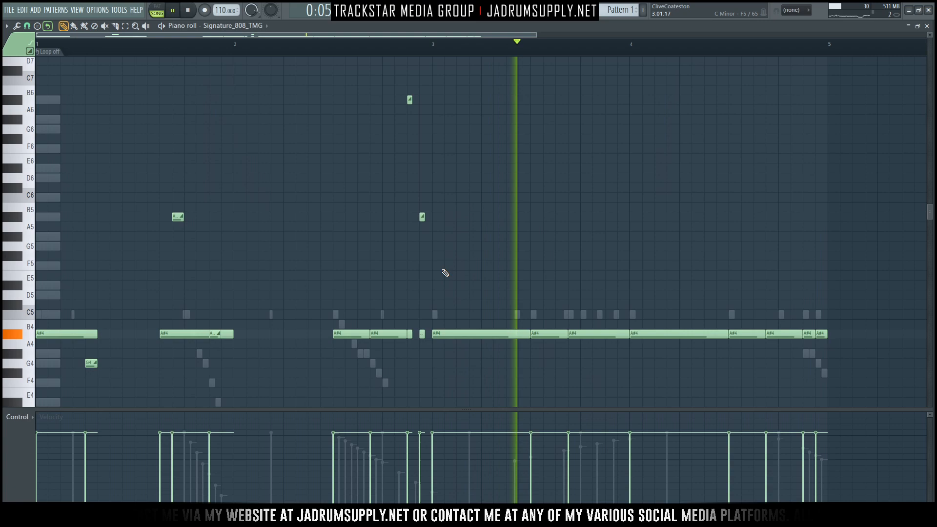
pyautogui.press('space')
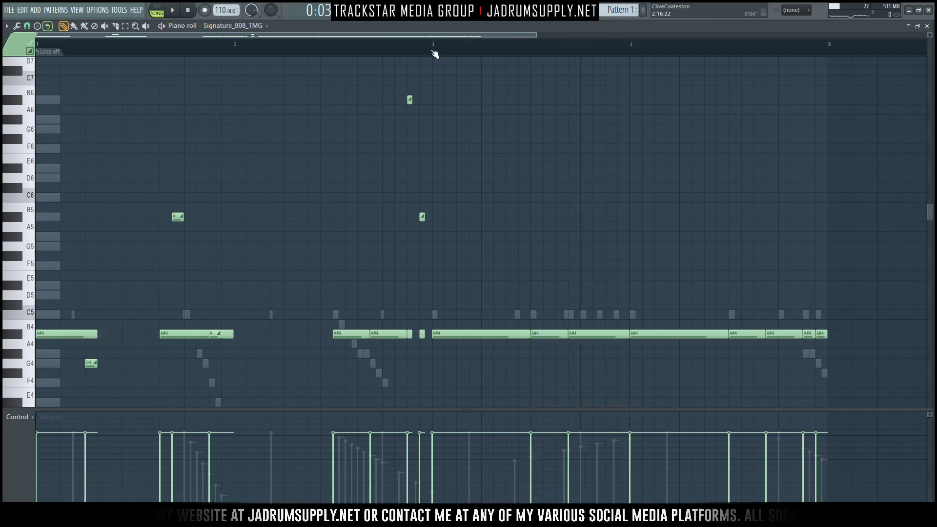
# Step: Review the bar 2 slide notes and the remaining 808 notes through bar 4 by playing them back
pyautogui.scroll(2, 434, 53)
pyautogui.moveTo(298, 35); pyautogui.dragTo(180, 36)
pyautogui.press('space')
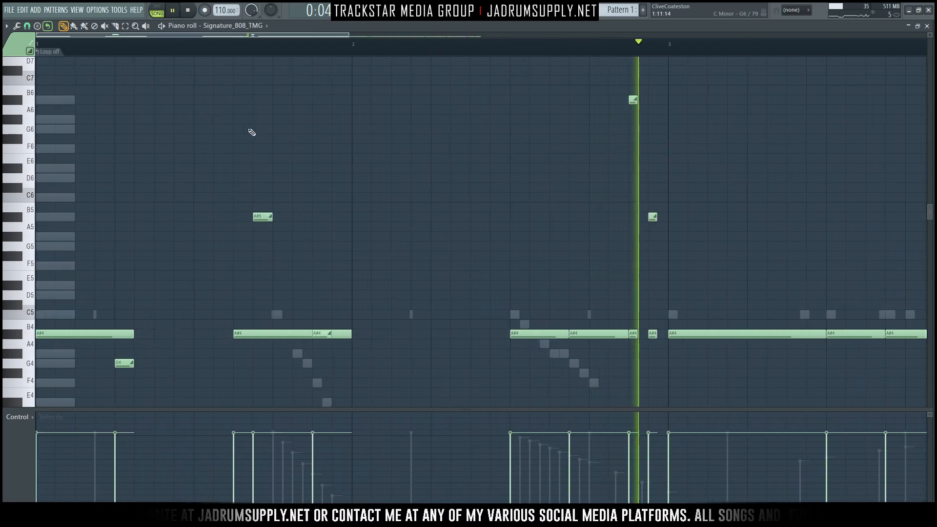
pyautogui.moveTo(183, 33); pyautogui.dragTo(356, 38)
pyautogui.press('space')
pyautogui.scroll(-2, 223, 66)
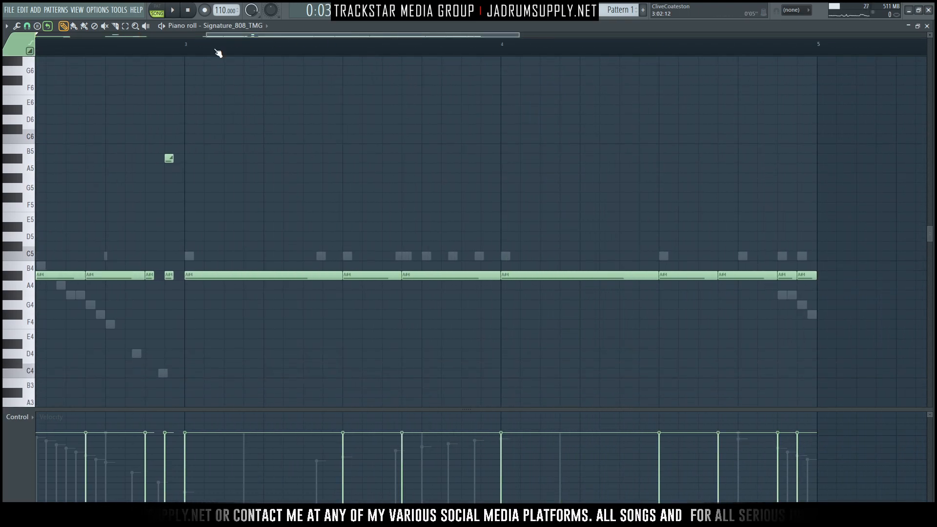
pyautogui.scroll(-3, 215, 52)
pyautogui.press('space')
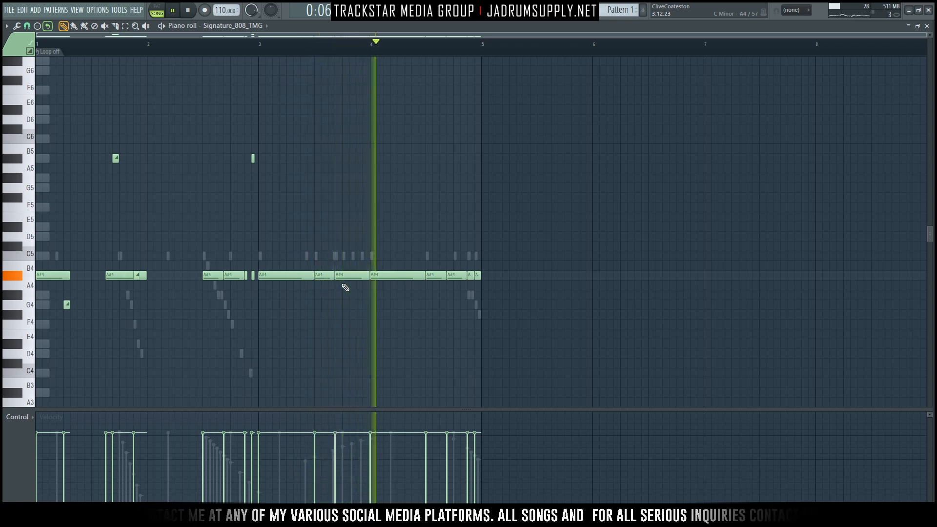
# Step: Play back bar 3 and try shortening its first A#4 note to one beat
pyautogui.press('space')
pyautogui.press('space')
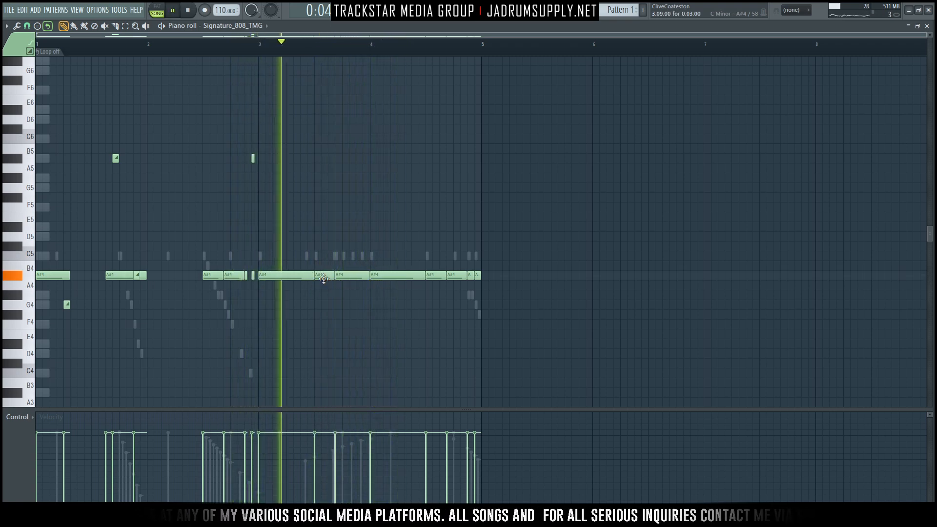
pyautogui.press('space')
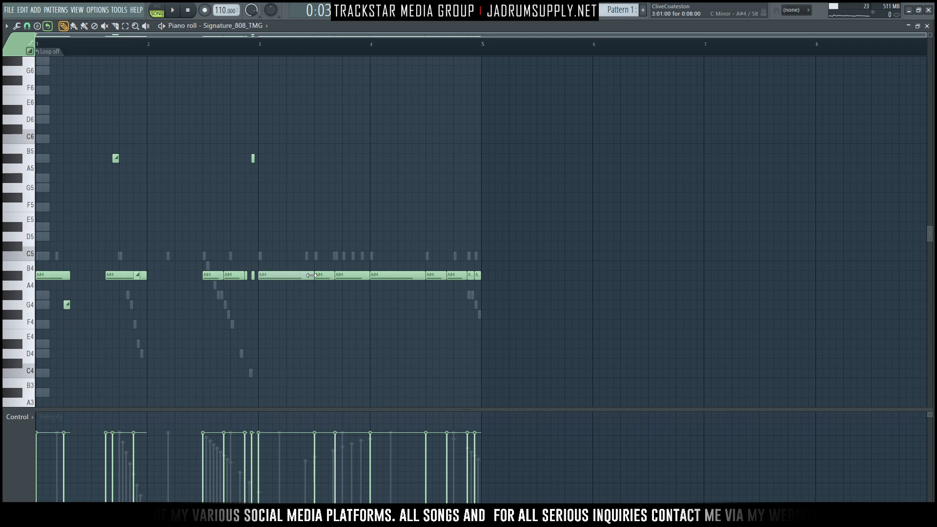
pyautogui.press('space')
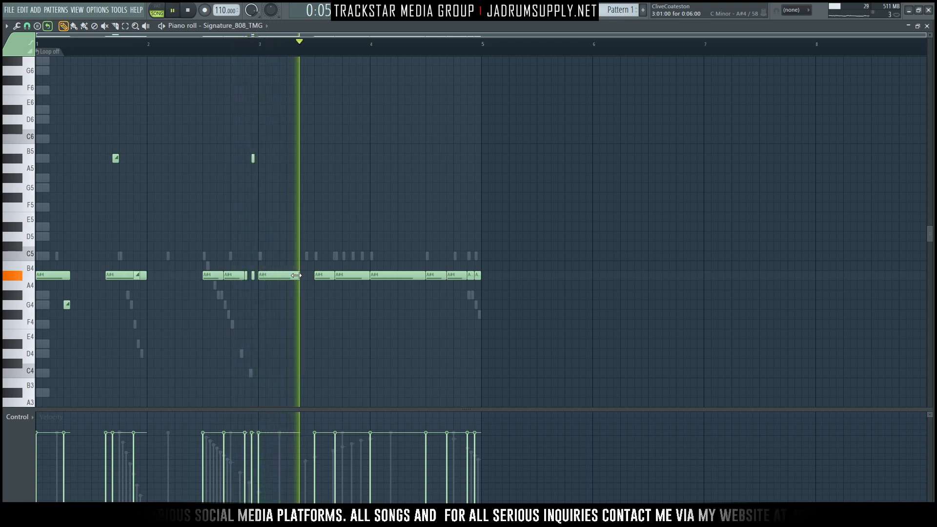
pyautogui.moveTo(296, 275); pyautogui.dragTo(284, 275)
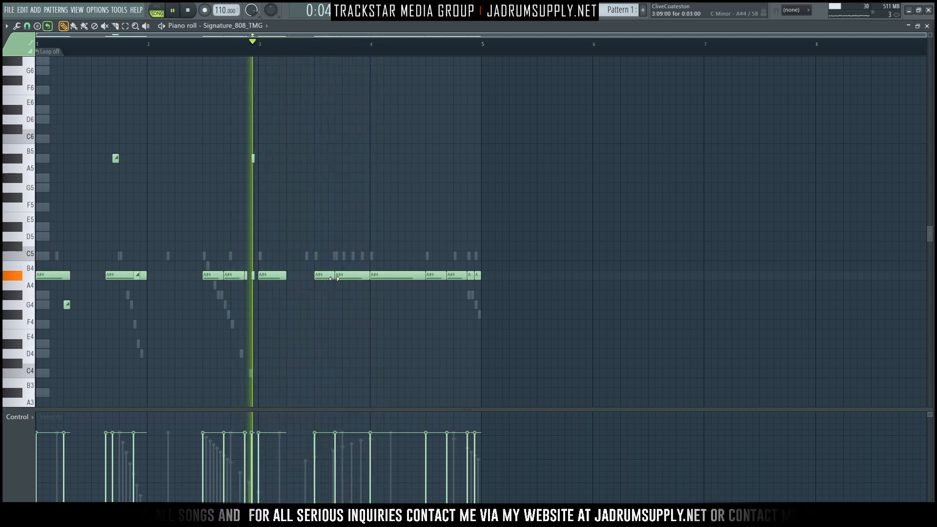
# Step: Copy the A#4 note at 3:09 up to A#5, turn the copy into a slide note and play it back
pyautogui.press('space')
pyautogui.moveTo(328, 275); pyautogui.dragTo(321, 158)
pyautogui.doubleClick(320, 158)
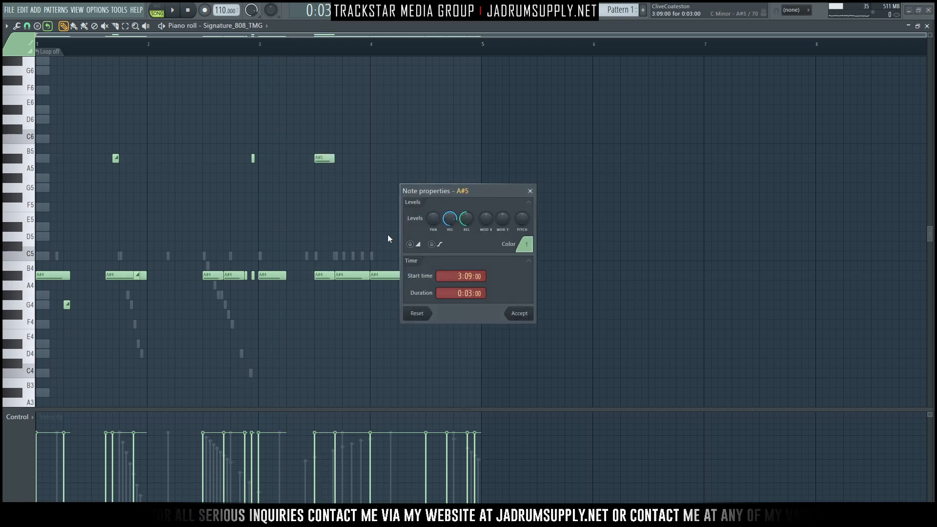
pyautogui.click(532, 313)
pyautogui.press('space')
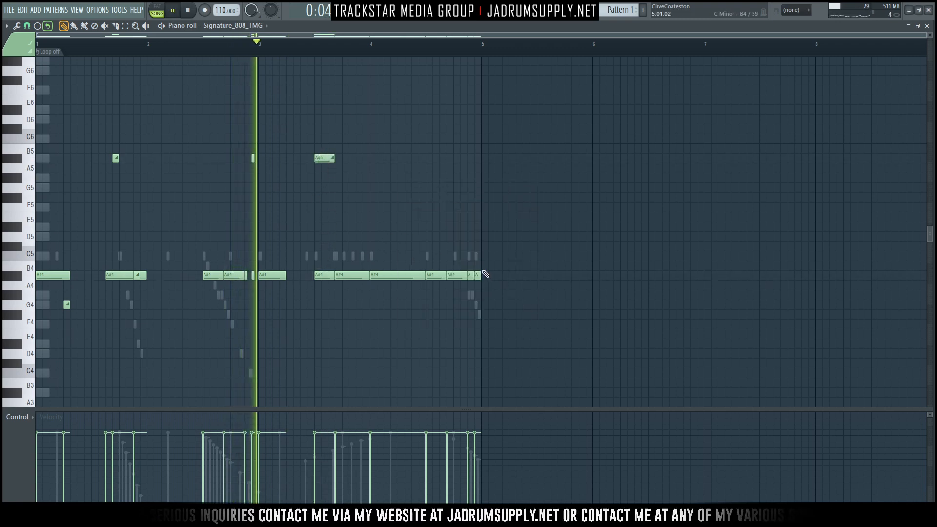
# Step: Swap the two notes at 3:09 so the slide note sits on A#4 and the regular note on A#5
pyautogui.press('space')
pyautogui.click(322, 275)
pyautogui.scroll(2, 327, 273)
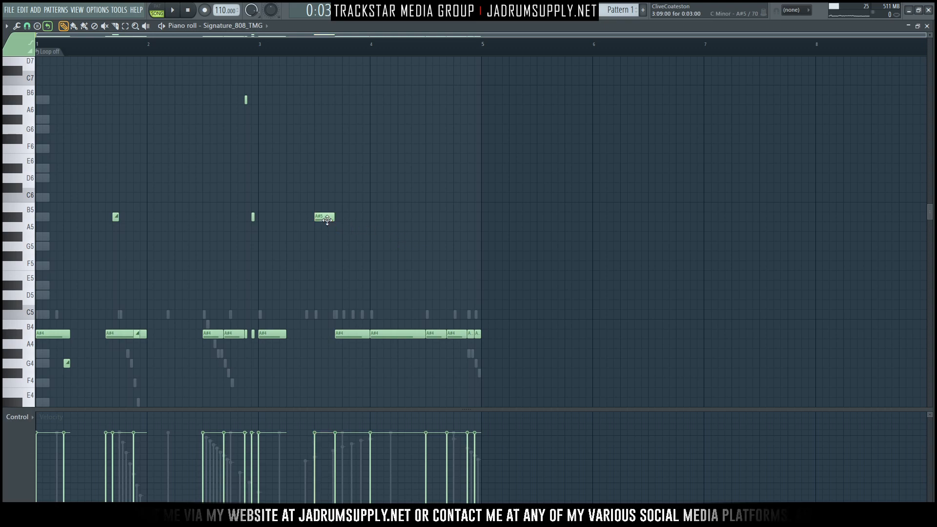
pyautogui.moveTo(326, 227); pyautogui.dragTo(326, 332)
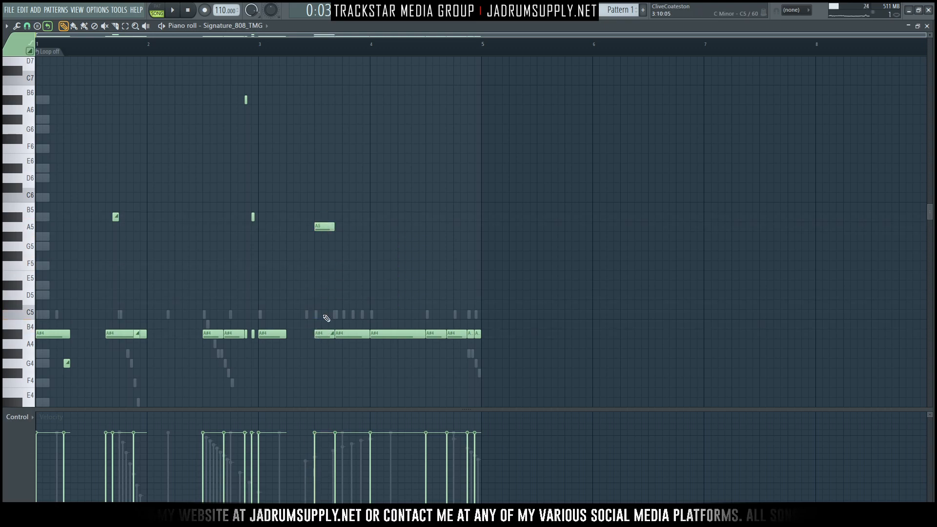
pyautogui.moveTo(326, 223); pyautogui.dragTo(325, 213)
pyautogui.press('space')
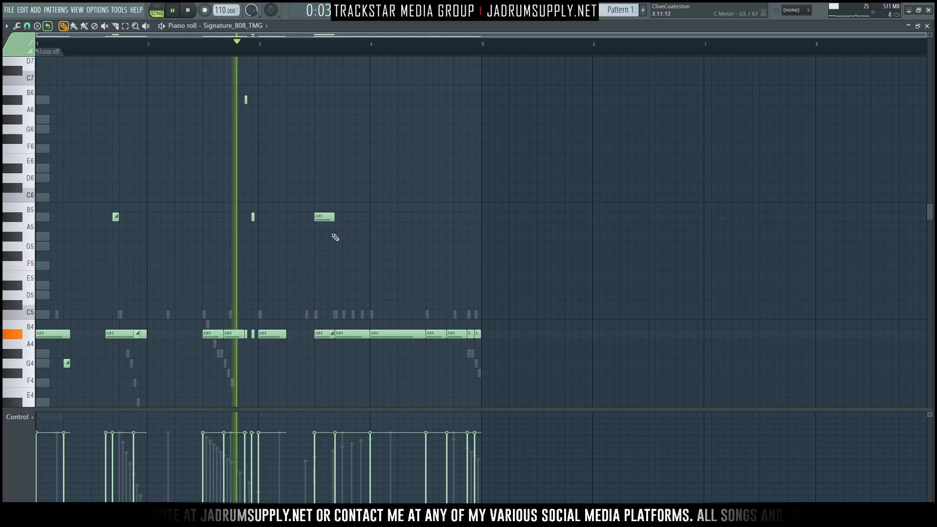
# Step: Extend bar 3's first A#4 note to 3:09 and add a two-step A#5 slide note at 3:07
pyautogui.press('space')
pyautogui.press('space')
pyautogui.press('space')
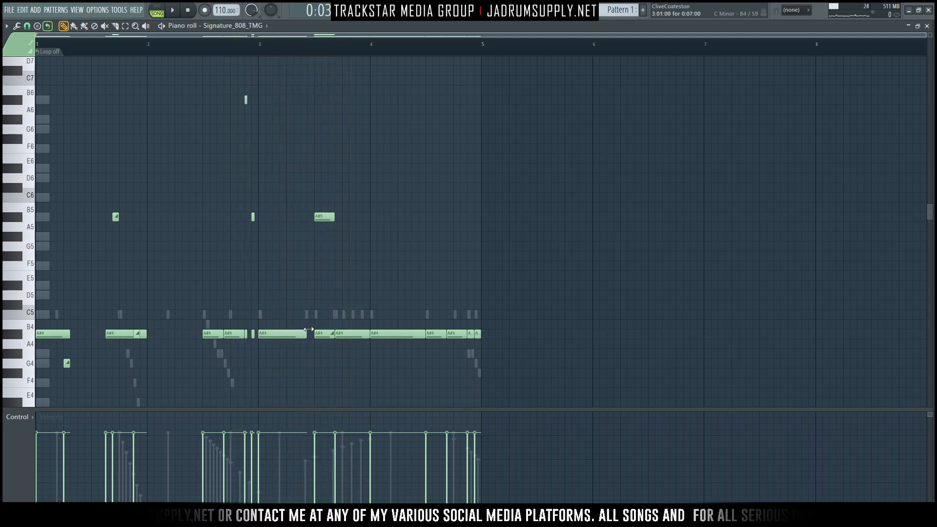
pyautogui.moveTo(341, 210); pyautogui.dragTo(306, 226)
pyautogui.press('space')
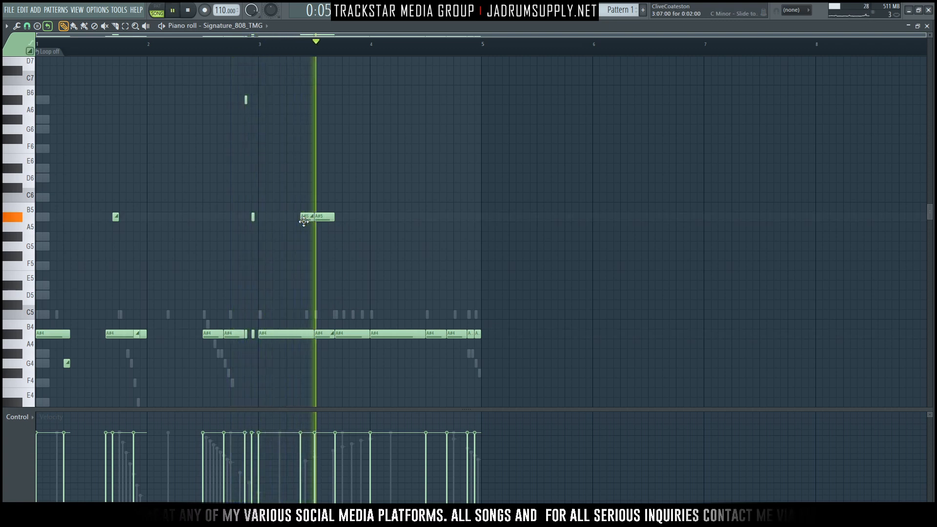
# Step: Try trimming the A#4 slide note at 3:09 so it starts at 3:11, and audition the passage
pyautogui.press('space')
pyautogui.press('space')
pyautogui.moveTo(318, 335); pyautogui.dragTo(332, 336)
pyautogui.press('space')
pyautogui.press('space')
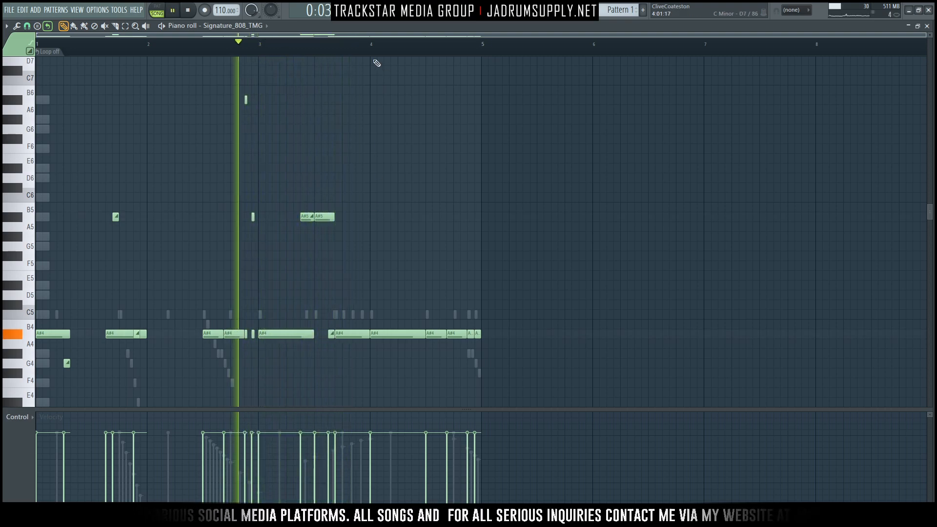
# Step: Delete the A#4 notes between 3:11 and bar 4 and add a four-step A#5 note at 3:13
pyautogui.scroll(8, 366, 52)
pyautogui.press('space')
pyautogui.rightClick(238, 333)
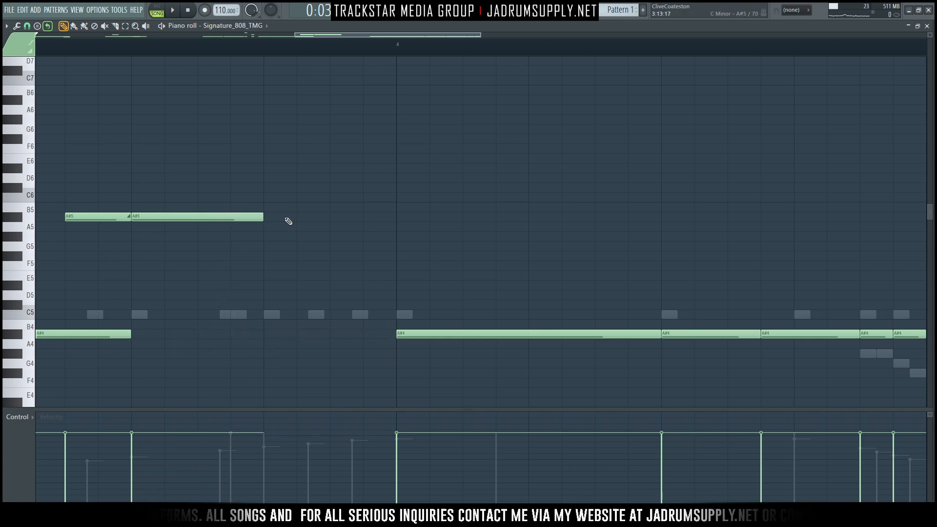
pyautogui.click(306, 216)
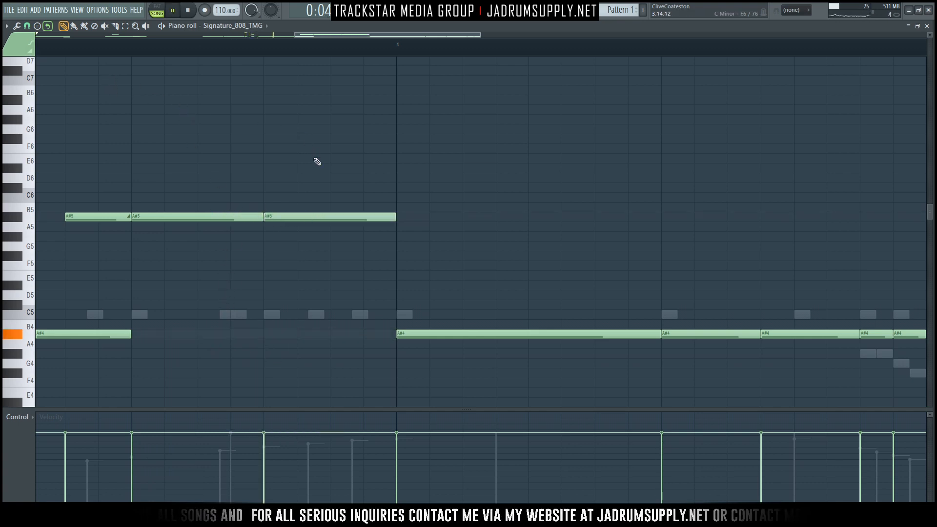
pyautogui.press('space')
# Step: Start the last A#5 note of bar 3 at 3:12, trim the A#5 note at 3:09 to three steps and play it back
pyautogui.click(265, 215)
pyautogui.moveTo(262, 218); pyautogui.dragTo(268, 223)
pyautogui.moveTo(246, 189); pyautogui.dragTo(246, 217)
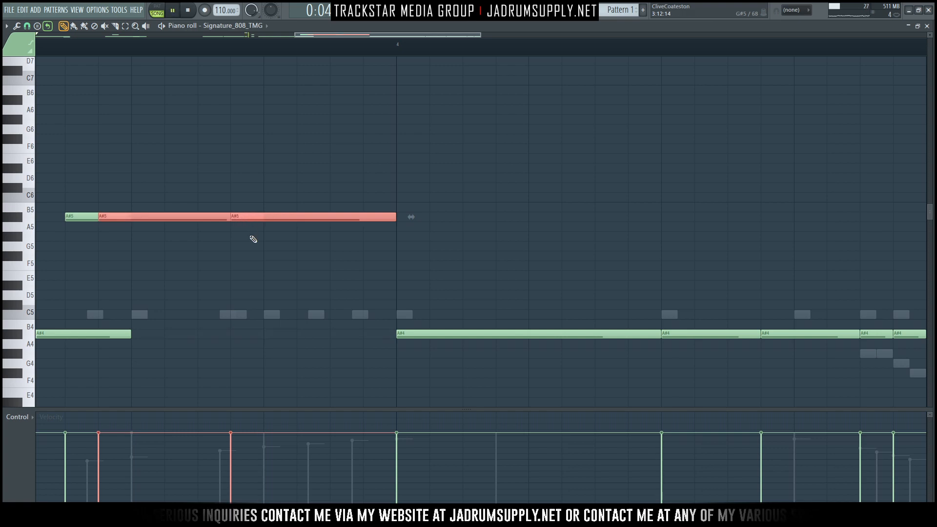
pyautogui.keyDown('ctrl'); pyautogui.click(127, 241); pyautogui.keyUp('ctrl')
pyautogui.press('space')
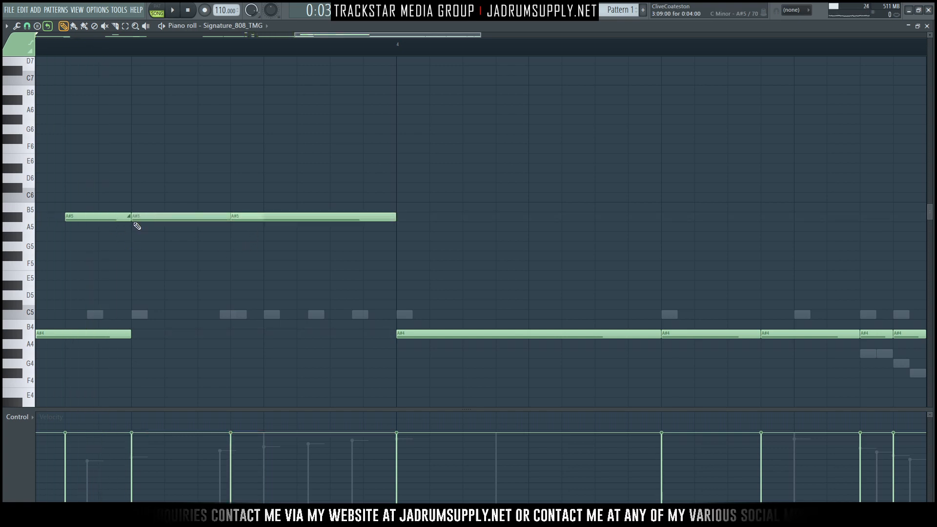
pyautogui.moveTo(231, 217)
pyautogui.mouseDown()
pyautogui.moveTo(261, 217)
pyautogui.moveTo(228, 219)
pyautogui.mouseUp()
pyautogui.press('space')
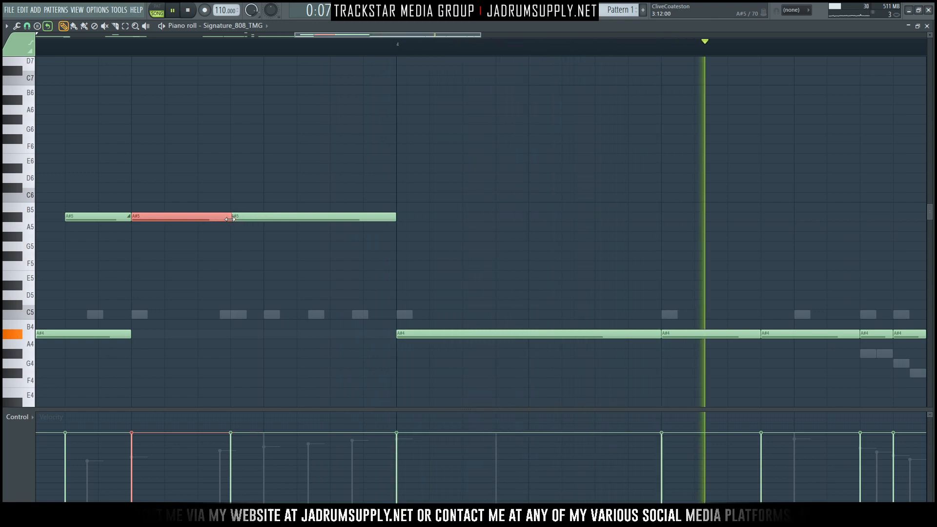
# Step: Add a two-step A#4 slide note at 3:15 and delete the long A#4 note at the start of bar 4
pyautogui.moveTo(385, 315); pyautogui.dragTo(352, 332)
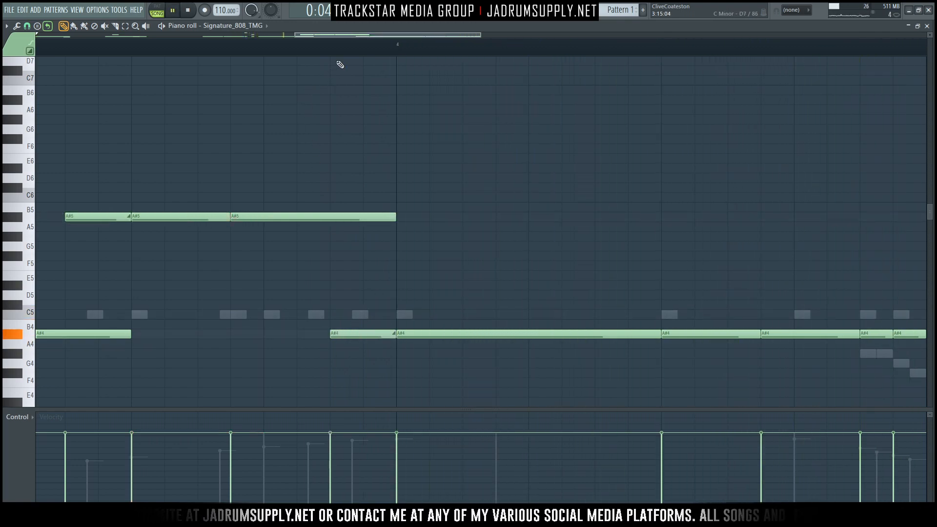
pyautogui.scroll(-4, 342, 47)
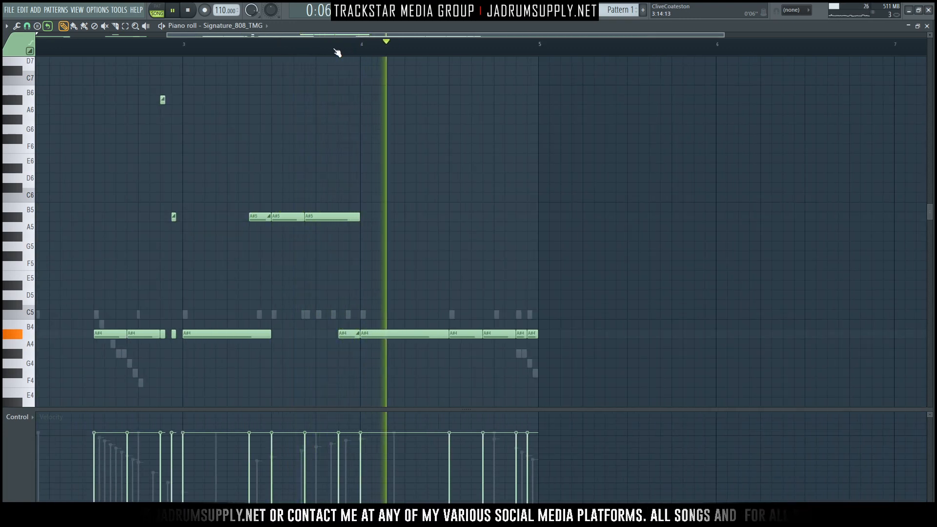
pyautogui.rightClick(392, 332)
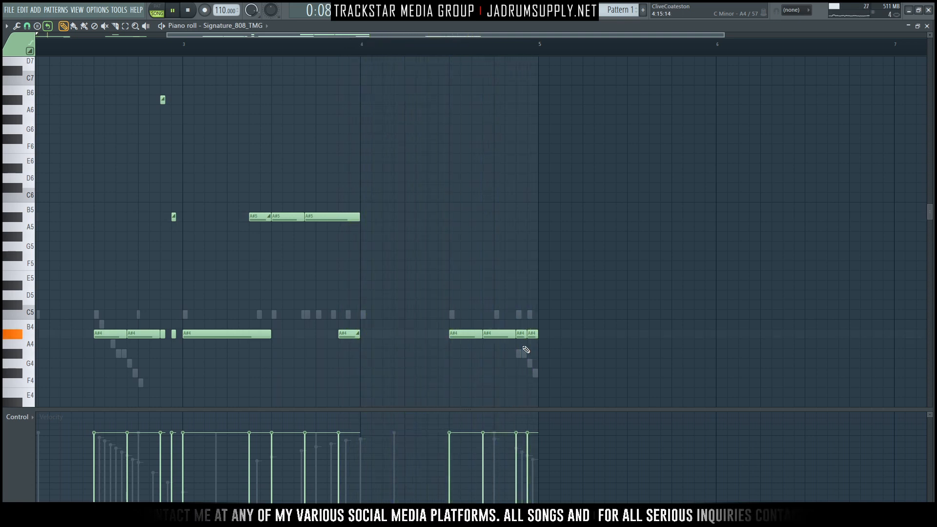
# Step: Copy the short notes with their A#6 and A#5 slides from the end of bar 2 to the end of bar 4
pyautogui.moveTo(158, 76); pyautogui.dragTo(501, 218)
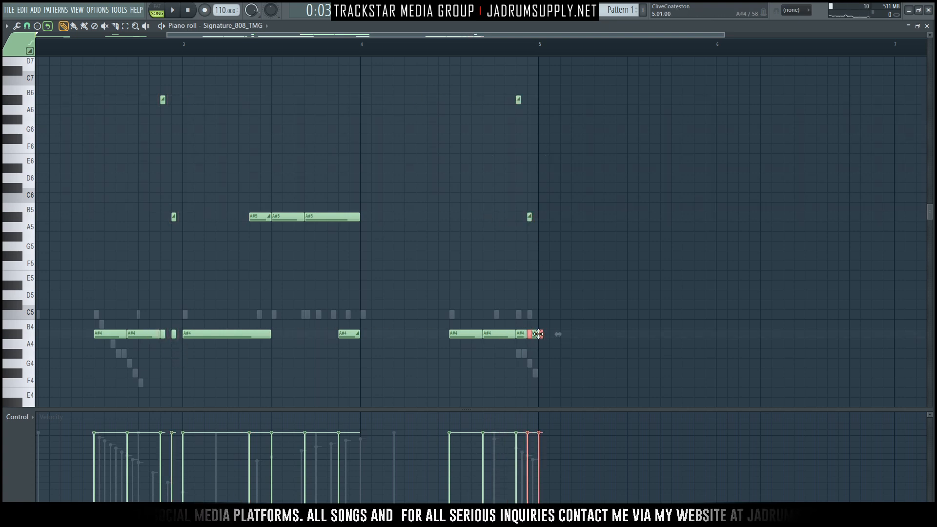
pyautogui.press('space')
pyautogui.press('space')
# Step: Add an A#6 slide note at 4:13, then trim it and the A#4 note at 4:12 to one step each
pyautogui.moveTo(346, 333); pyautogui.dragTo(505, 99)
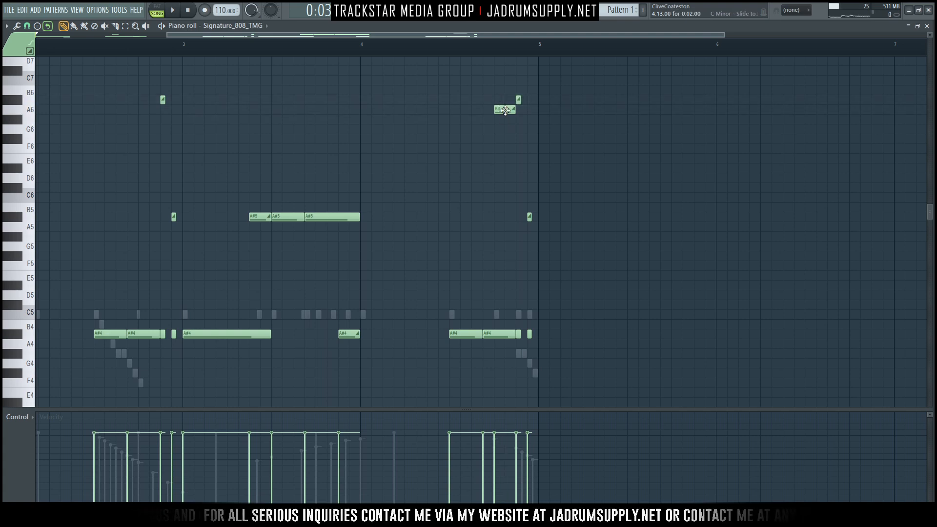
pyautogui.press('space')
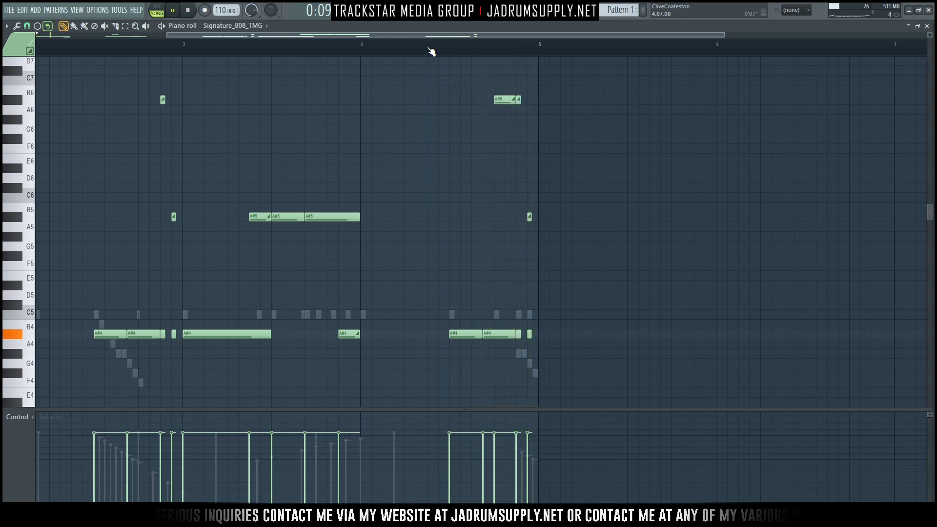
pyautogui.scroll(5, 565, 44)
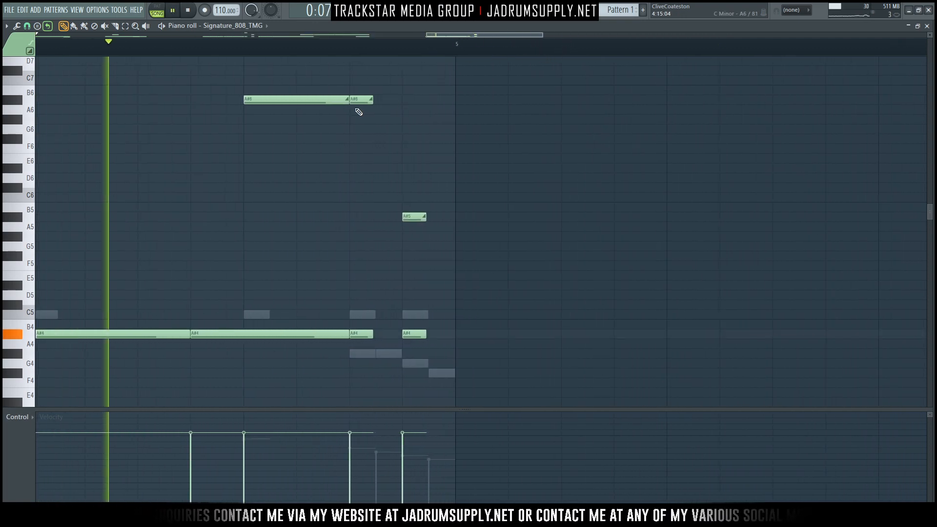
pyautogui.moveTo(304, 95); pyautogui.dragTo(348, 333)
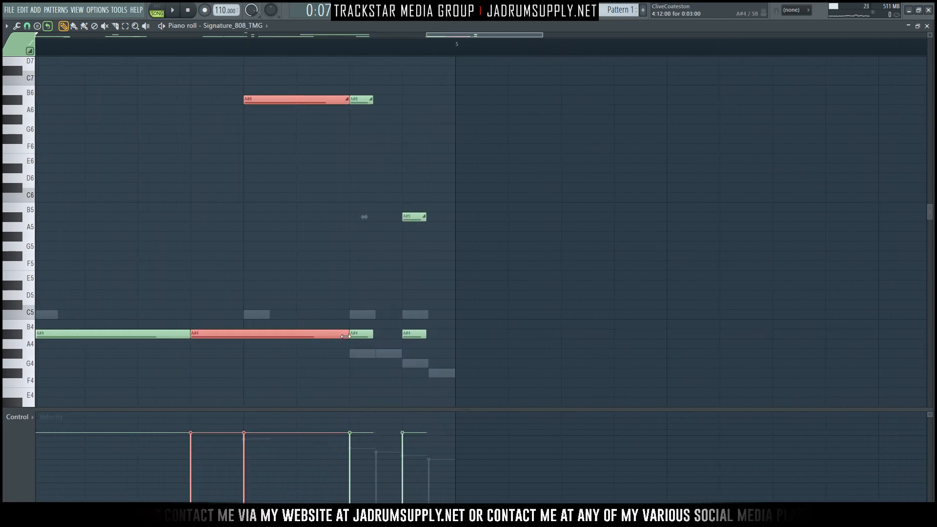
pyautogui.keyDown('ctrl'); pyautogui.click(322, 362); pyautogui.keyUp('ctrl')
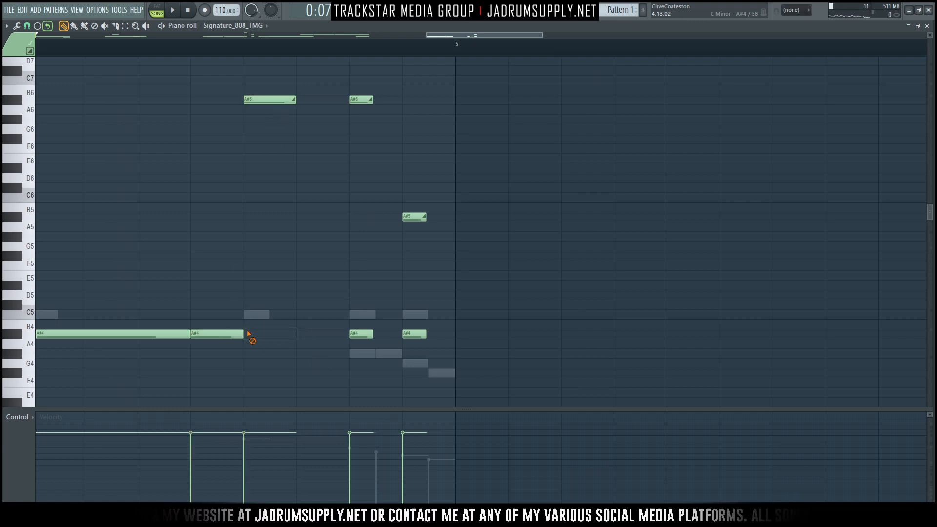
# Step: Build a roll of about half-step A#4 notes from 4:12 to 4:16, with A#6 slides at 4:13 and 4:14 and A#5 slides at 4:15 and 4:16
pyautogui.moveTo(304, 321); pyautogui.dragTo(464, 352)
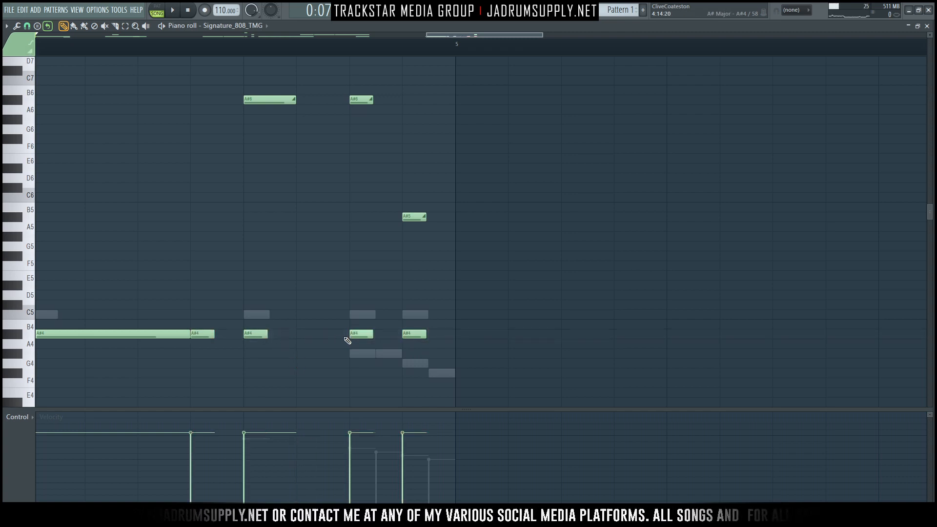
pyautogui.scroll(5, 288, 166)
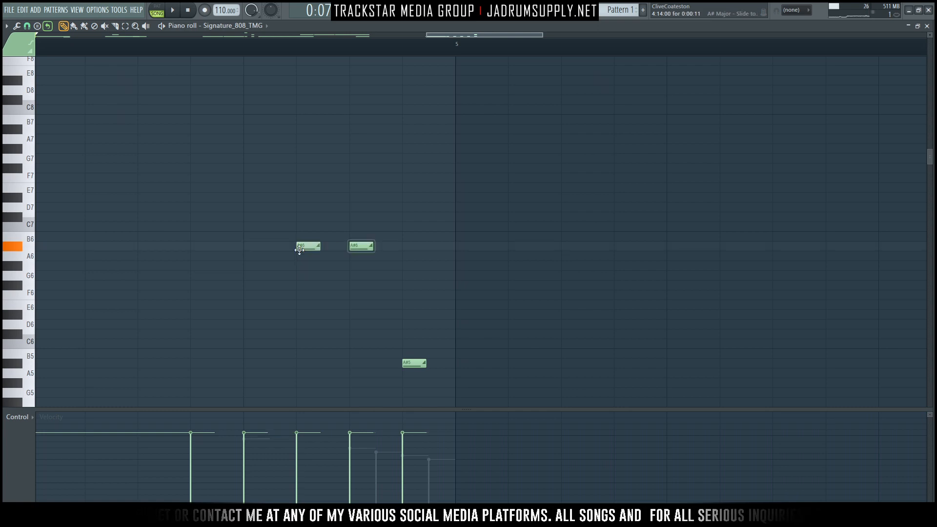
pyautogui.scroll(-2, 410, 293)
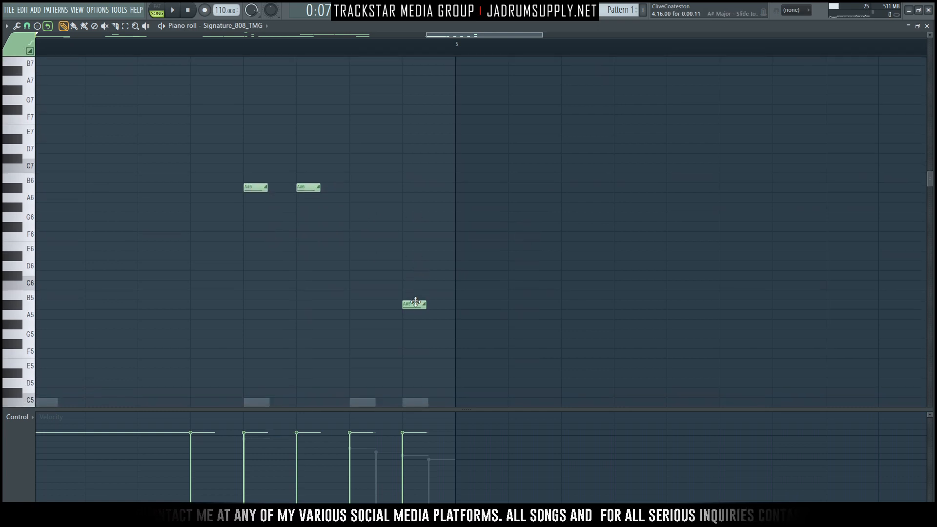
pyautogui.scroll(-5, 366, 288)
pyautogui.scroll(-3, 203, 80)
pyautogui.press('space')
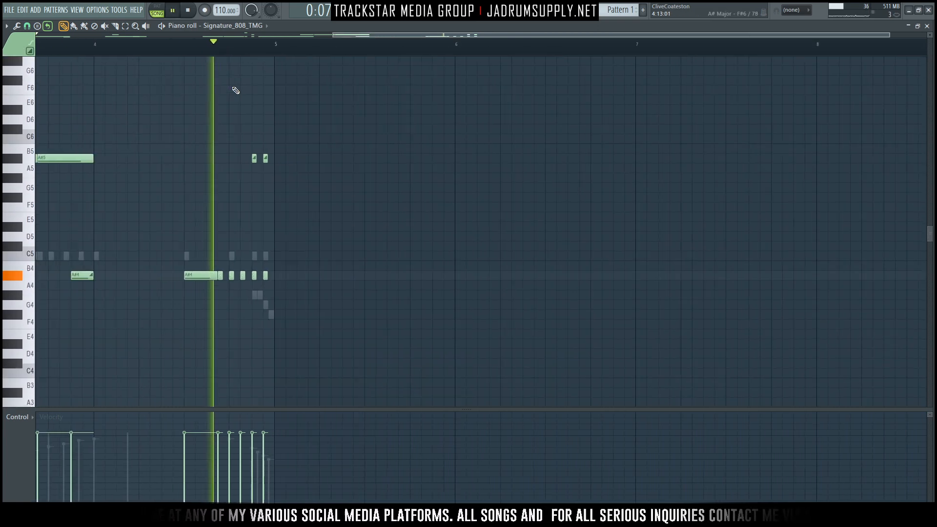
pyautogui.press('space')
# Step: Lengthen the A#4 notes and their slides at 4:14, 4:15 and 4:16, making each pair longer than the previous one
pyautogui.scroll(3, 306, 128)
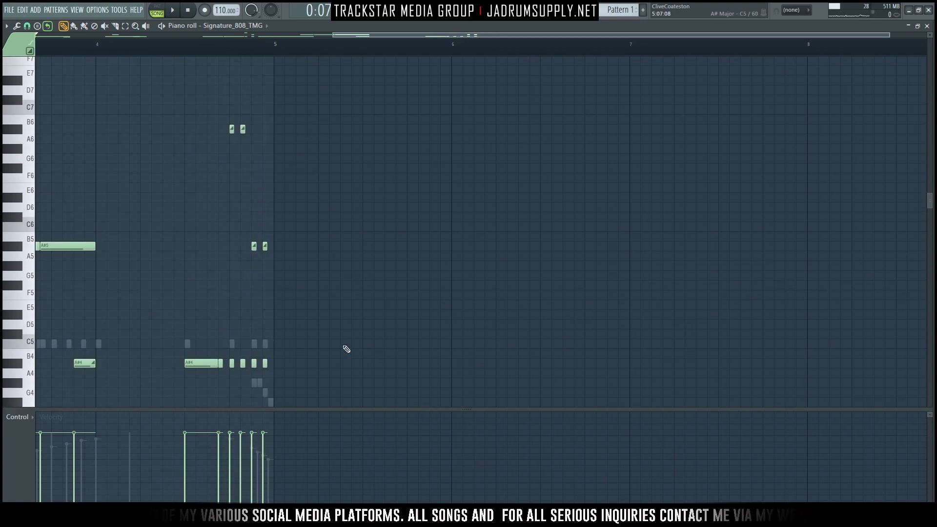
pyautogui.scroll(4, 259, 54)
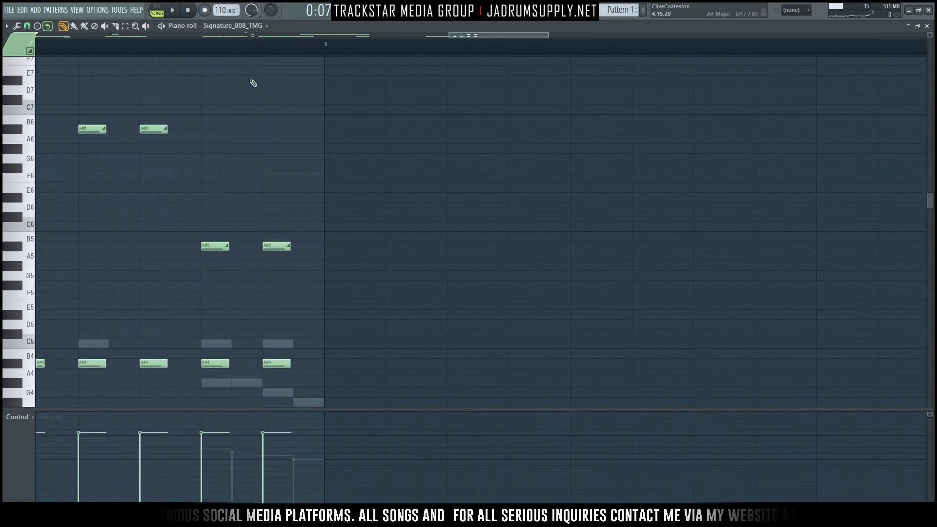
pyautogui.moveTo(138, 104); pyautogui.dragTo(171, 382)
pyautogui.scroll(-1, 171, 361)
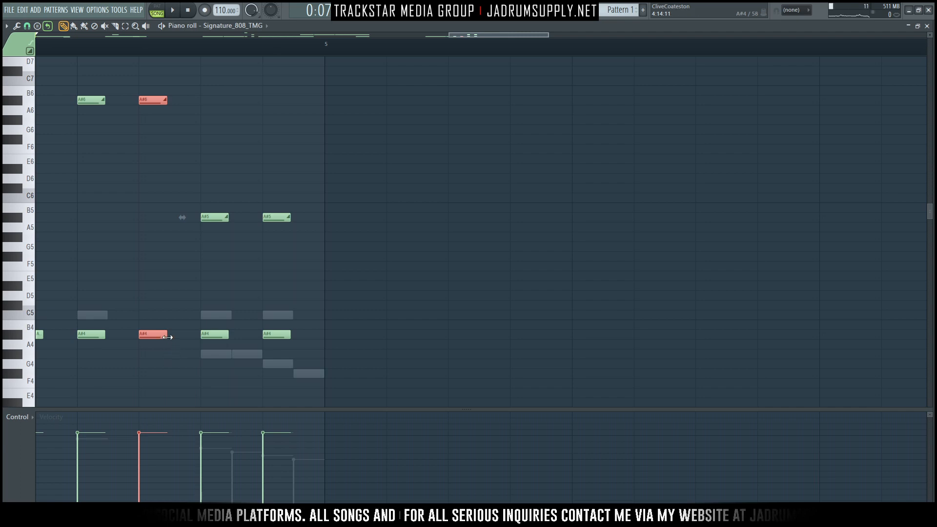
pyautogui.moveTo(210, 214); pyautogui.dragTo(309, 349)
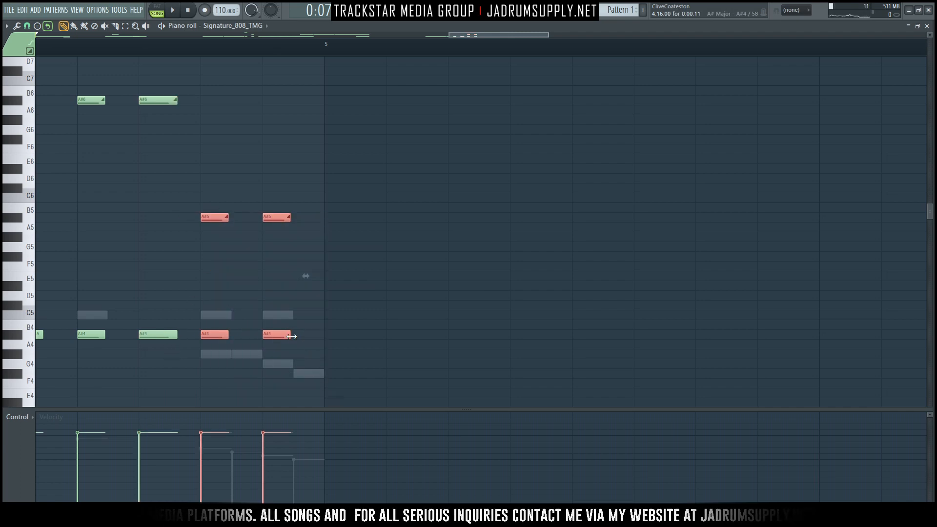
pyautogui.moveTo(281, 195); pyautogui.dragTo(340, 354)
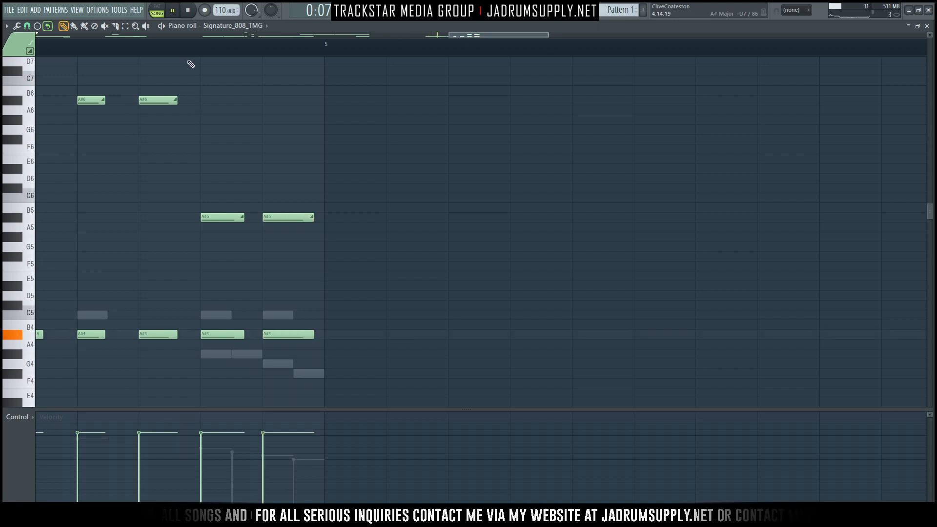
# Step: Audition the closing A#4 roll, lowering the slide at 4:14 to G6 and the slide at 4:16 to G#5
pyautogui.scroll(-6, 191, 63)
pyautogui.scroll(-3, 191, 53)
pyautogui.press('space')
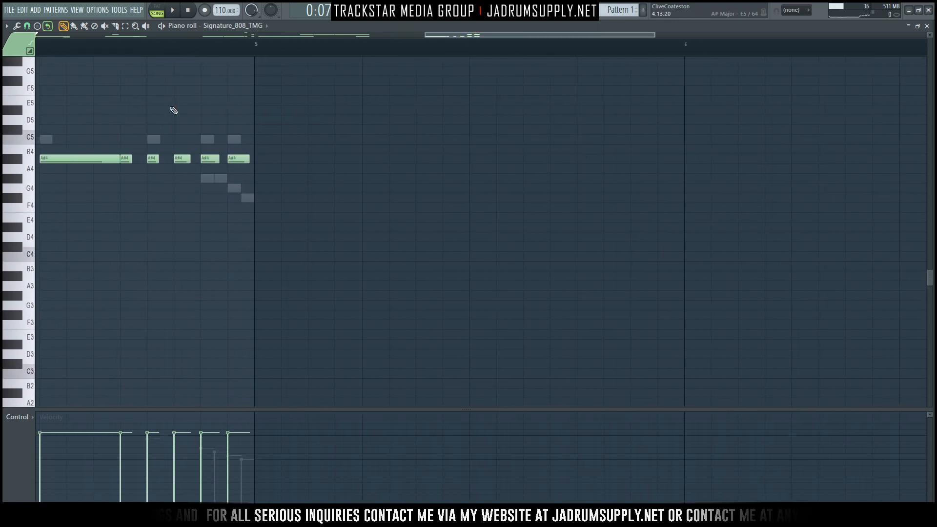
pyautogui.scroll(7, 169, 146)
pyautogui.press('space')
pyautogui.press('space')
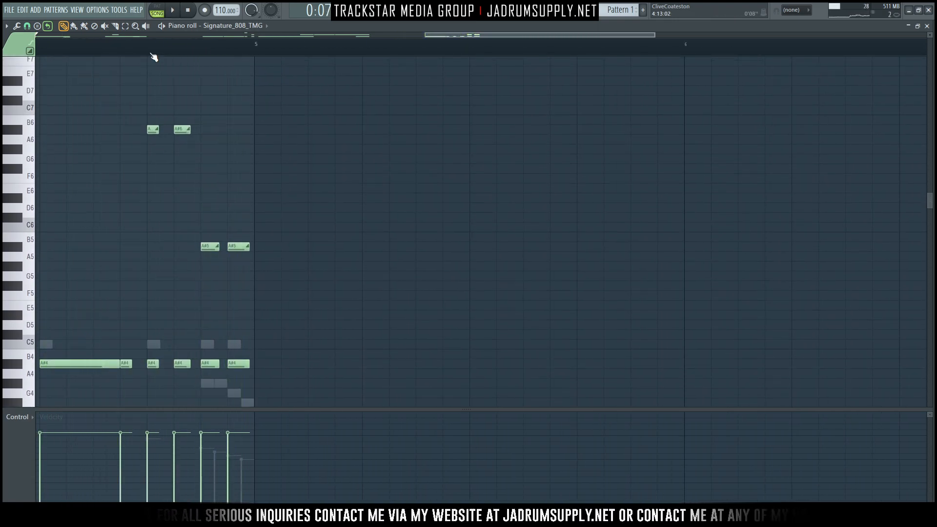
pyautogui.scroll(-5, 146, 57)
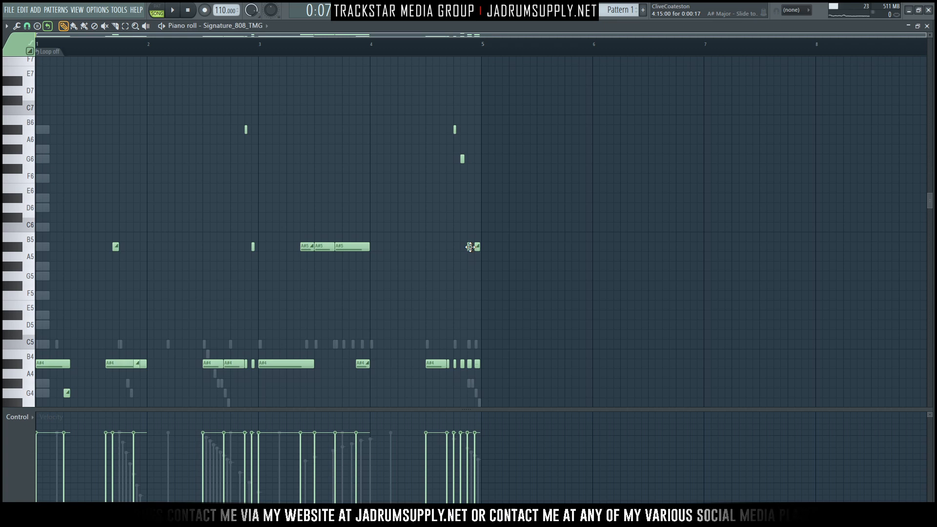
pyautogui.press('space')
pyautogui.moveTo(483, 268); pyautogui.dragTo(477, 268)
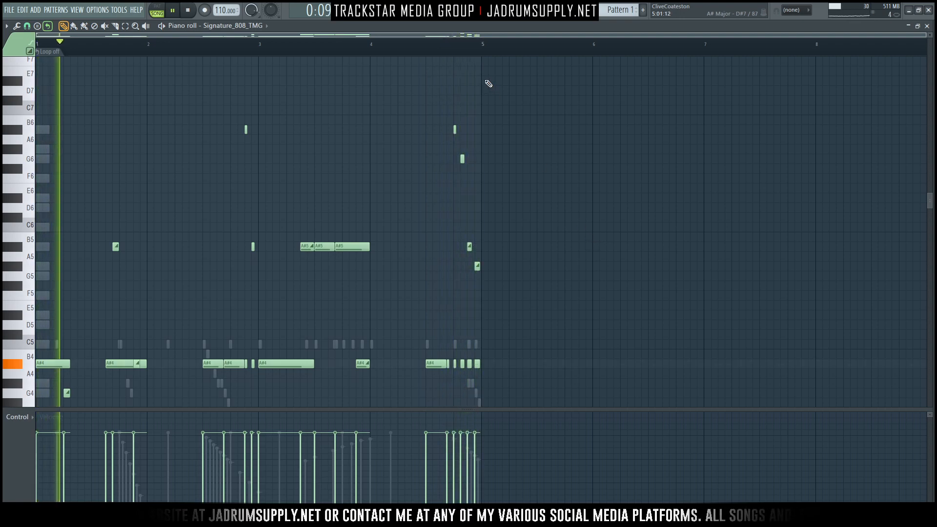
# Step: Shorten the A#4 notes at 4:14, 4:15 and 4:16 and their slide notes together by the same small amount
pyautogui.scroll(8, 489, 53)
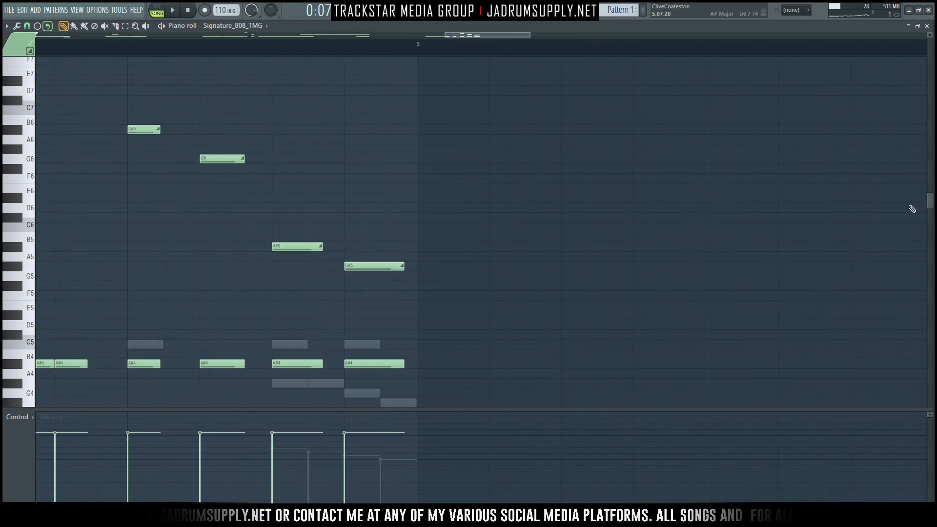
pyautogui.click(788, 151)
pyautogui.scroll(-2, 368, 116)
pyautogui.press('space')
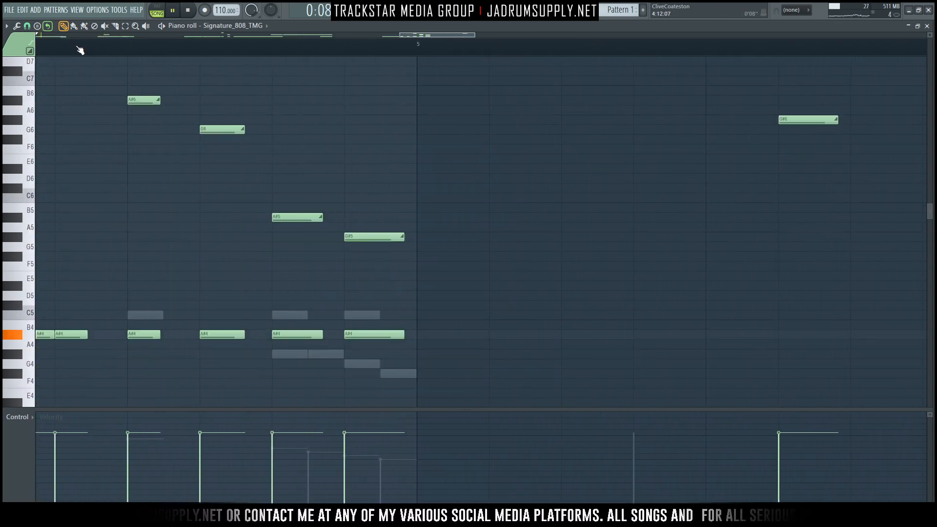
pyautogui.moveTo(417, 369); pyautogui.dragTo(181, 100)
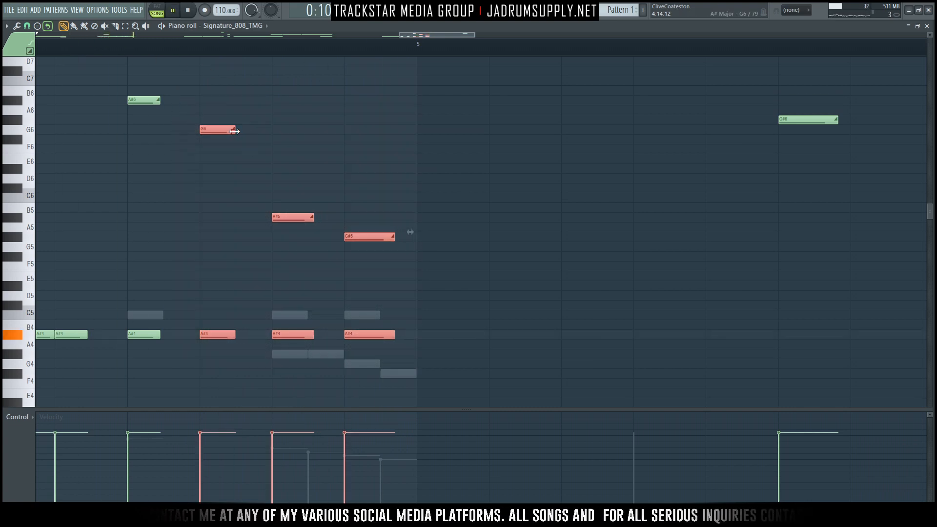
pyautogui.press('space')
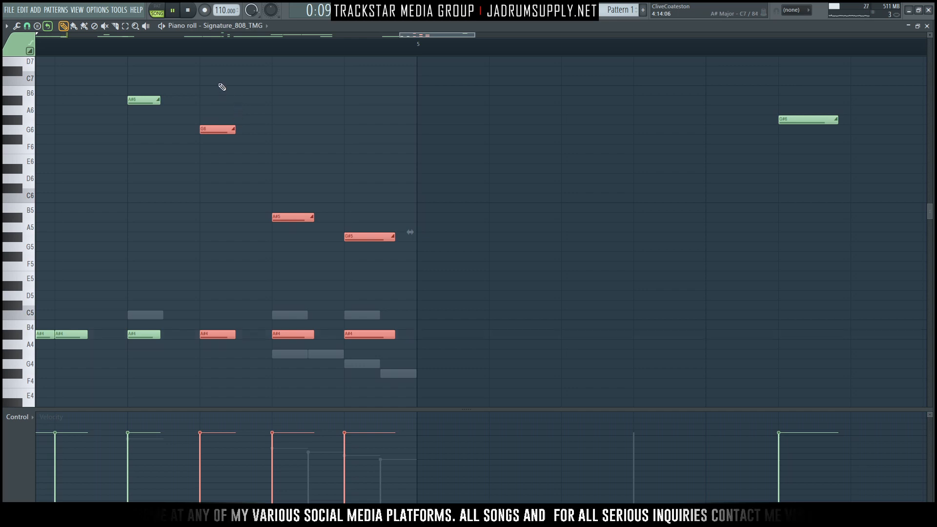
# Step: Extend the four A#4 roll notes from 4:13 to 4:16 to one full step each, leaving no gaps between them
pyautogui.scroll(-3, 199, 54)
pyautogui.press('space')
pyautogui.press('space')
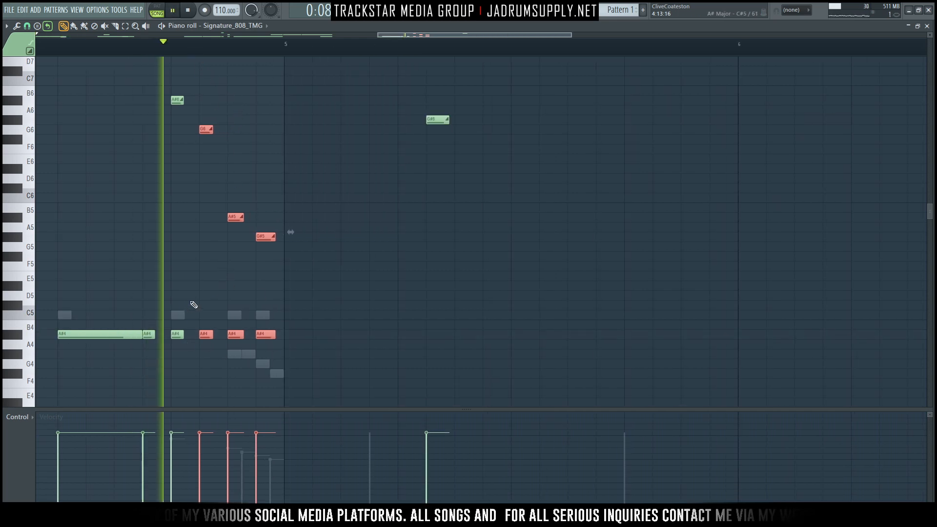
pyautogui.press('space')
pyautogui.moveTo(334, 368); pyautogui.dragTo(166, 315)
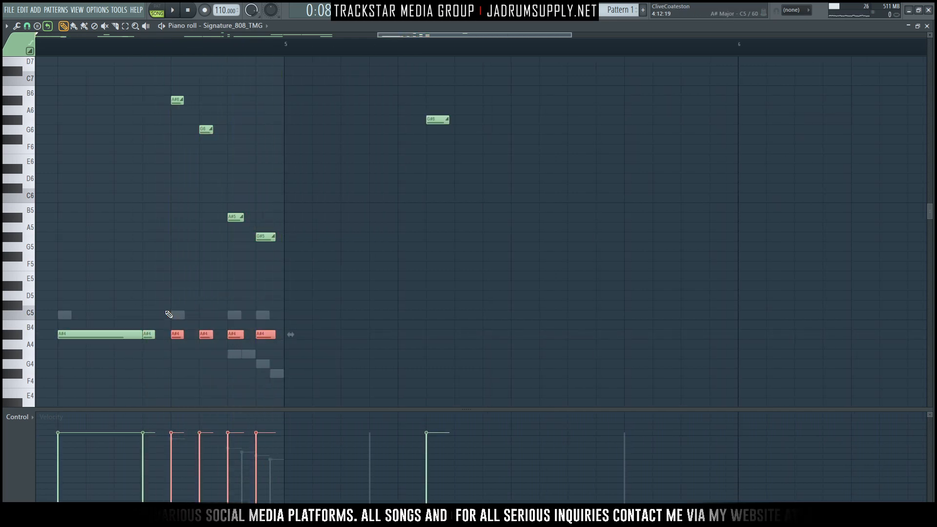
pyautogui.press('space')
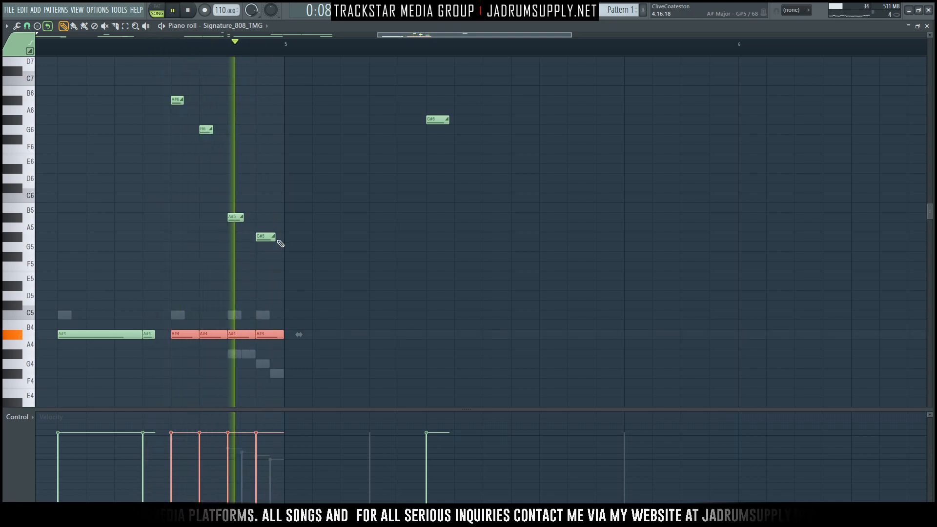
# Step: Play the pattern through and delete the stray G#6 slide note in bar 5
pyautogui.scroll(-4, 114, 52)
pyautogui.click(49, 51)
pyautogui.press('space')
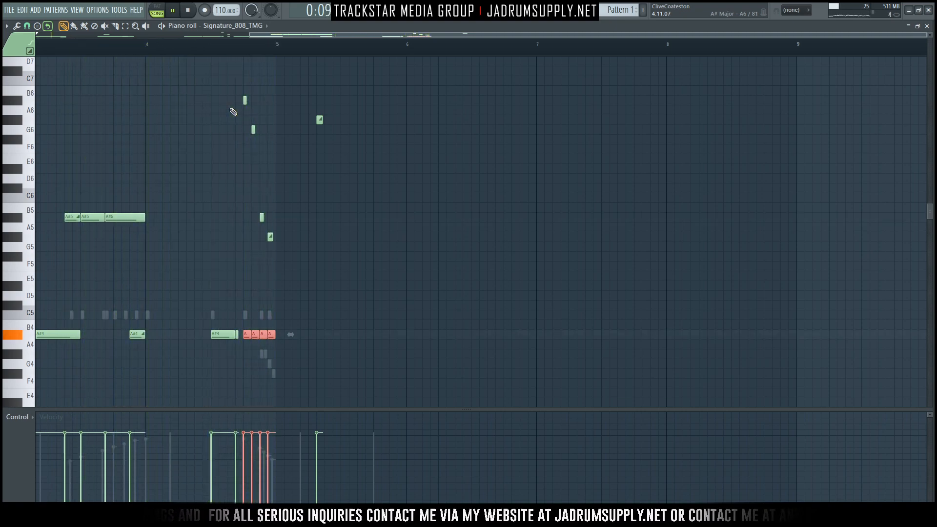
pyautogui.scroll(2, 230, 93)
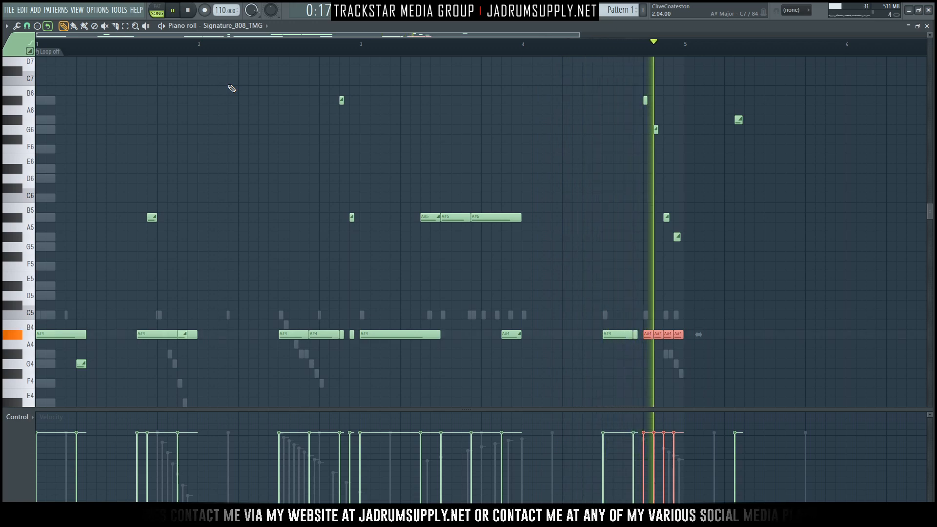
pyautogui.rightClick(739, 120)
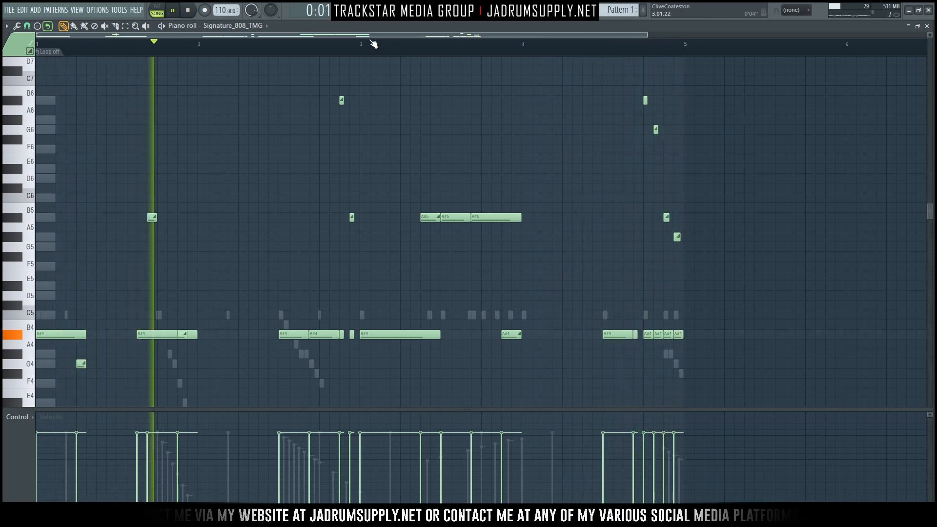
# Step: Raise the Flanged Bass mixer track's volume to -15.7 dB during playback
pyautogui.click(385, 12)
pyautogui.press('F9')
pyautogui.press('space')
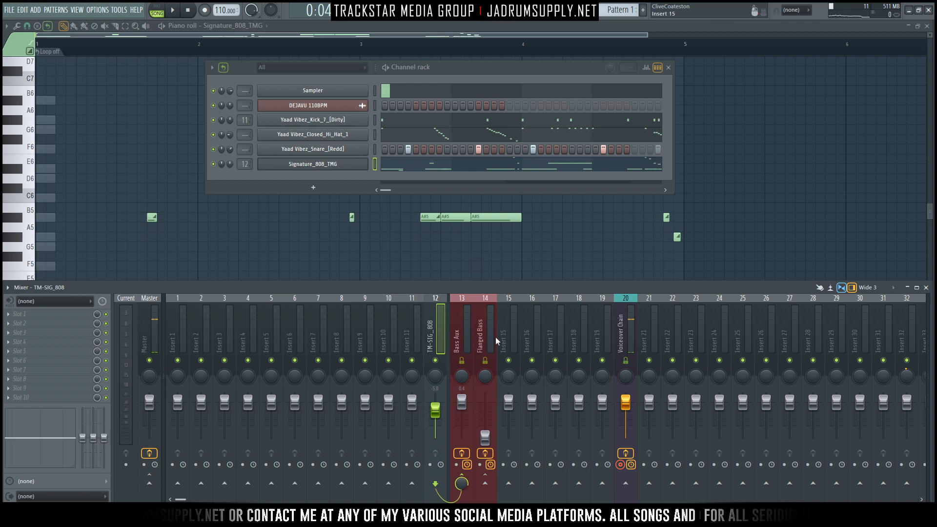
pyautogui.click(484, 323)
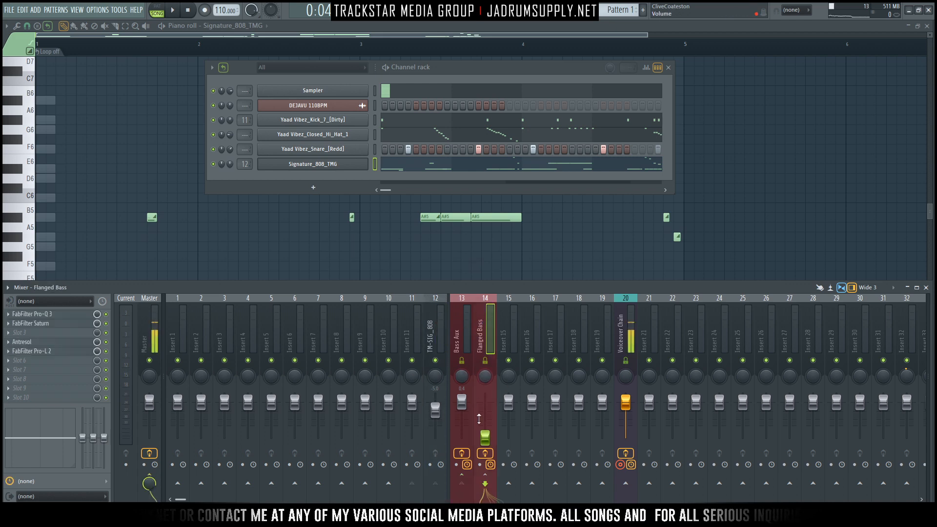
pyautogui.moveTo(488, 441); pyautogui.dragTo(492, 432)
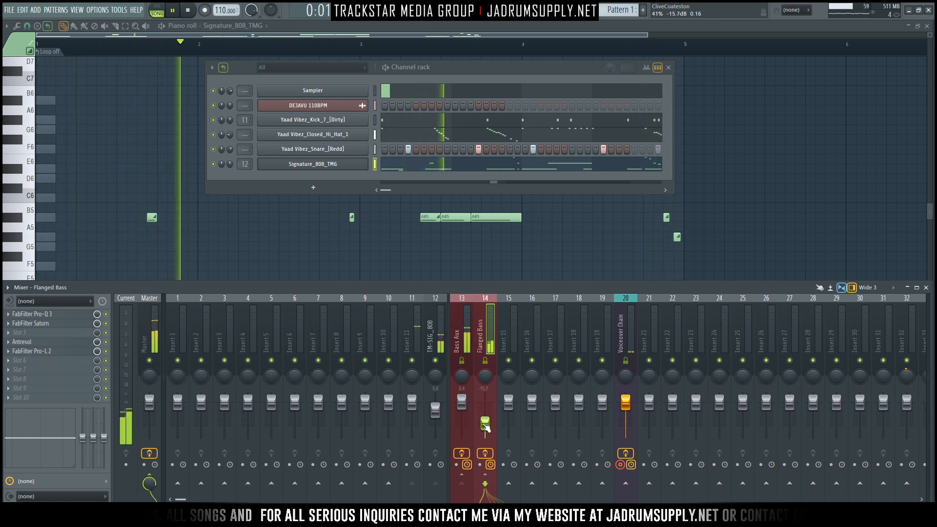
pyautogui.moveTo(486, 433); pyautogui.dragTo(486, 427)
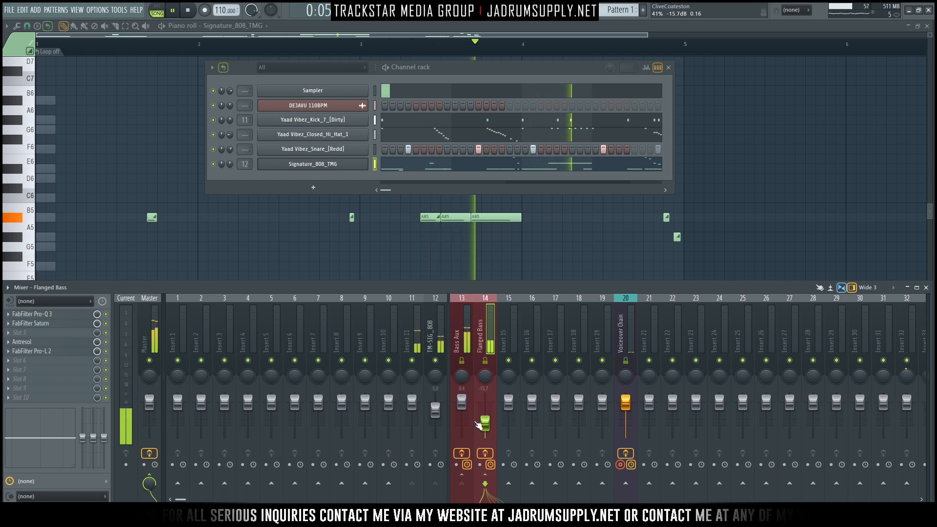
pyautogui.press('space')
# Step: Set the Komplete Audio 6 process buffer to 1024 samples in the audio settings
pyautogui.click(99, 10)
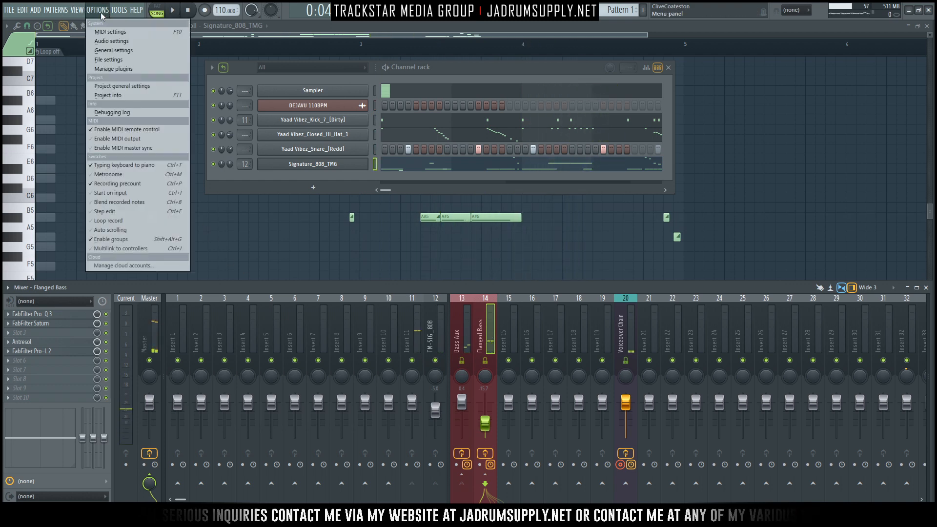
pyautogui.click(115, 41)
pyautogui.click(411, 182)
pyautogui.click(576, 331)
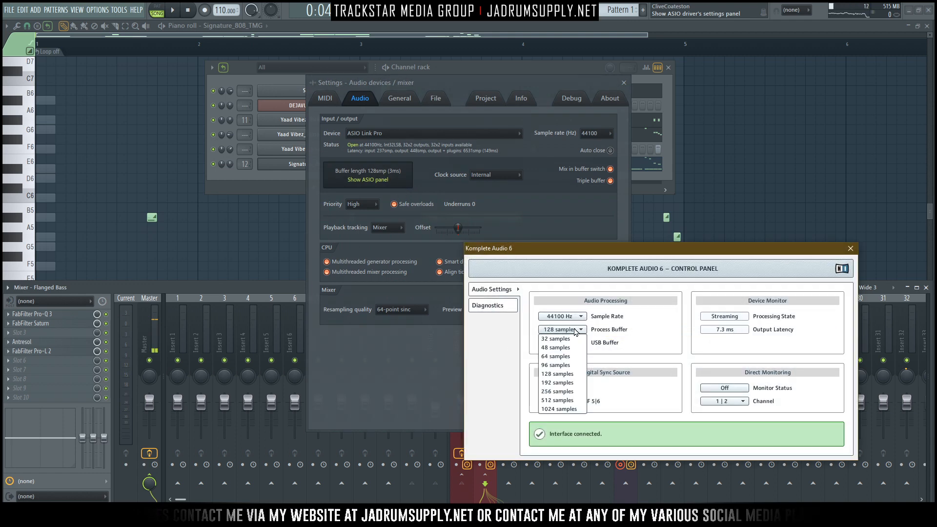
pyautogui.click(558, 409)
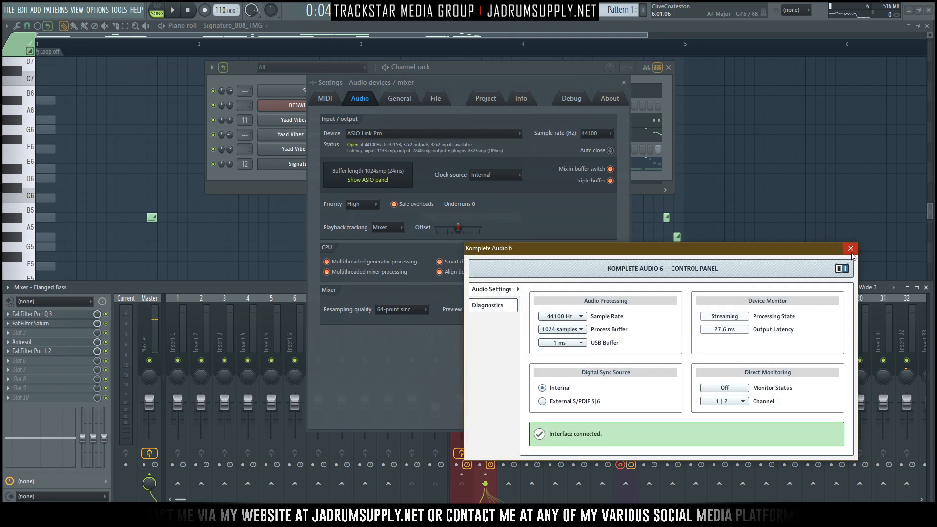
pyautogui.click(850, 249)
pyautogui.click(624, 83)
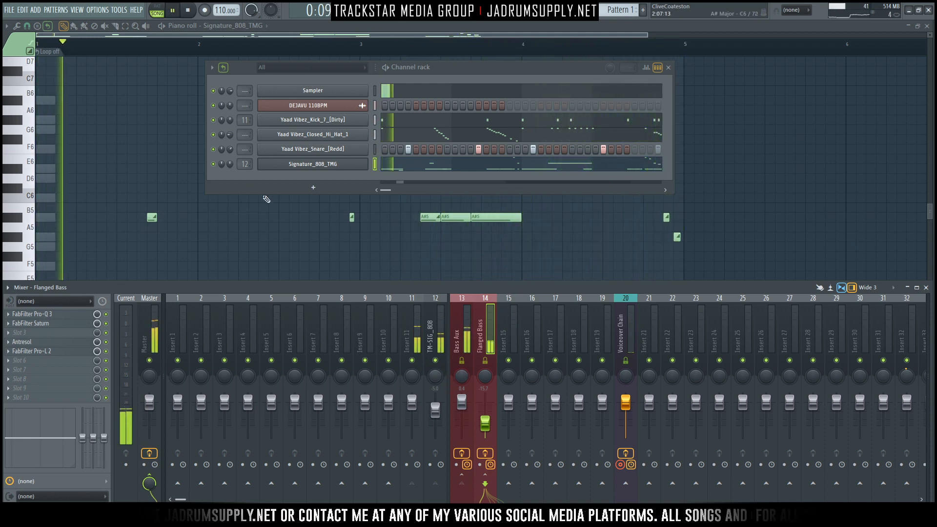
# Step: Audition the drums and 808 with the DEJAVU 110BPM sample muted, and listen again with it unmuted
pyautogui.press('space')
pyautogui.press('space')
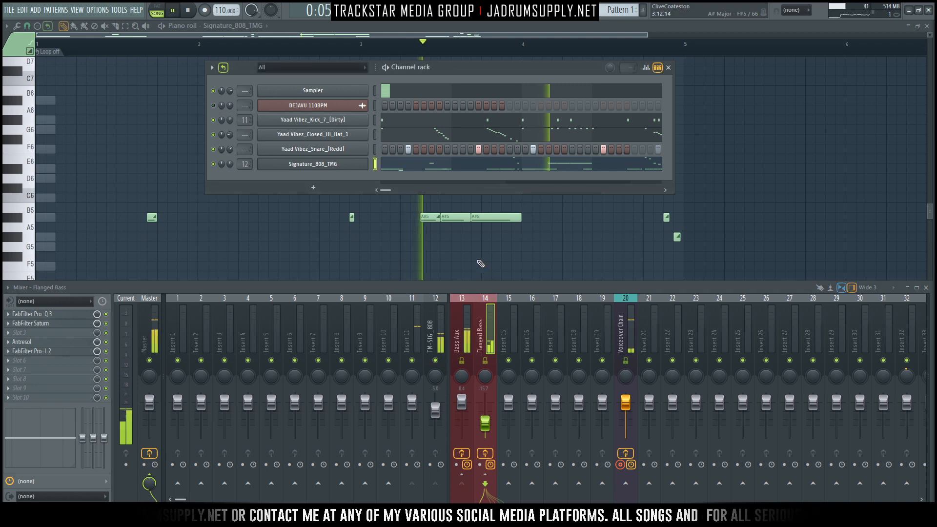
pyautogui.press('space')
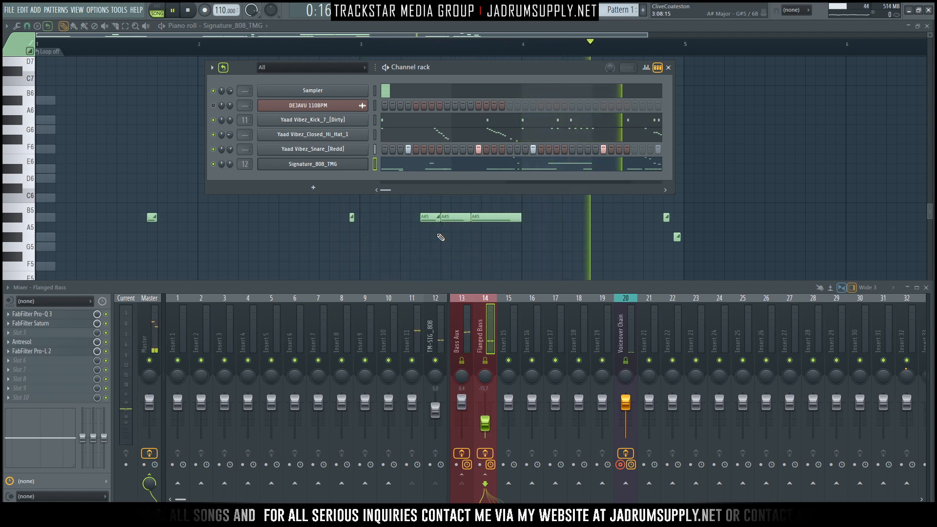
pyautogui.press('space')
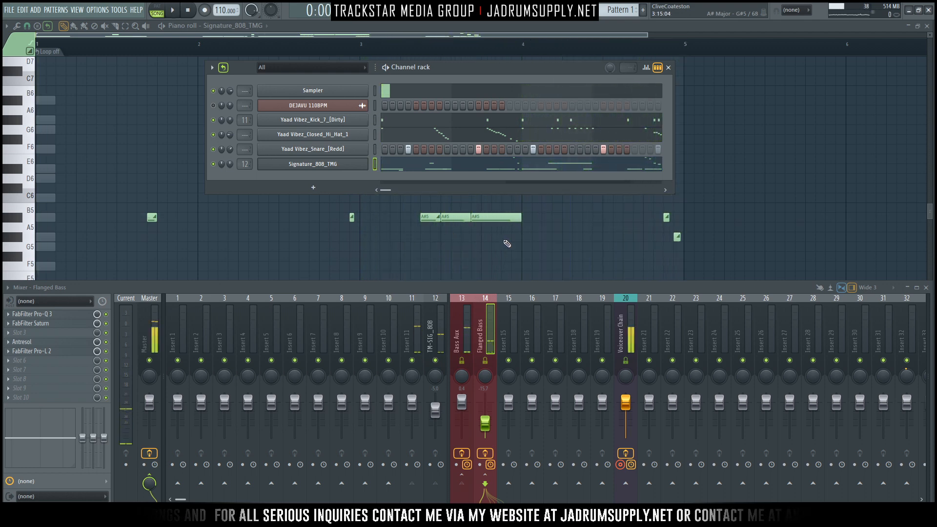
pyautogui.press('space')
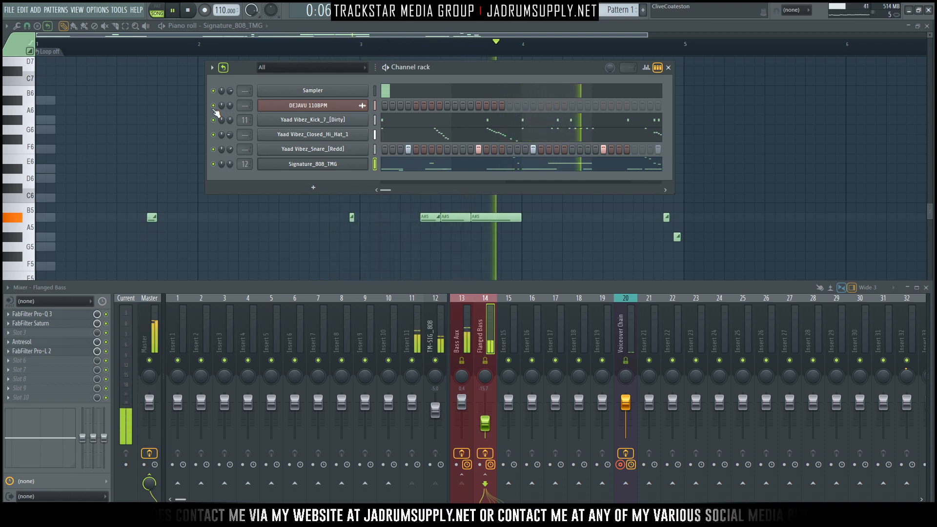
# Step: Lower the Flanged Bass volume to -21.1 dB and return from the piano roll to the playlist
pyautogui.moveTo(485, 423); pyautogui.dragTo(485, 429)
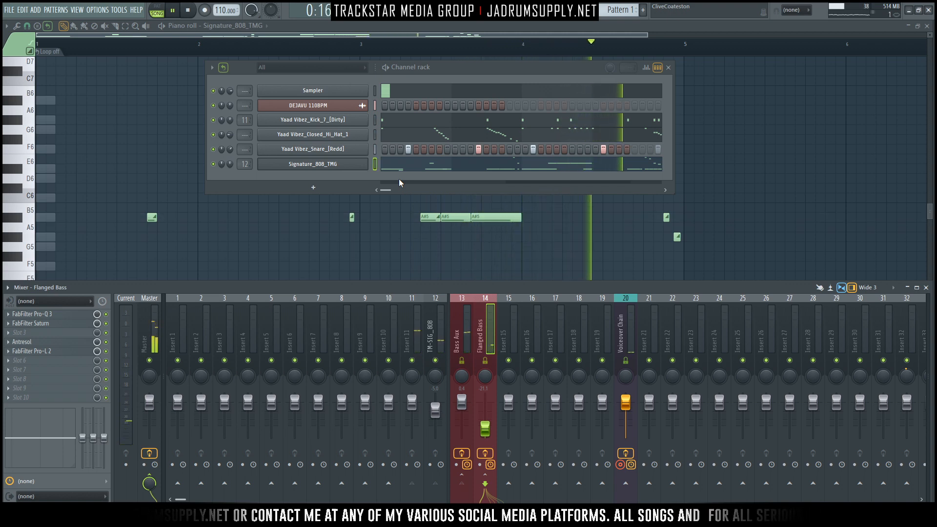
pyautogui.click(413, 168)
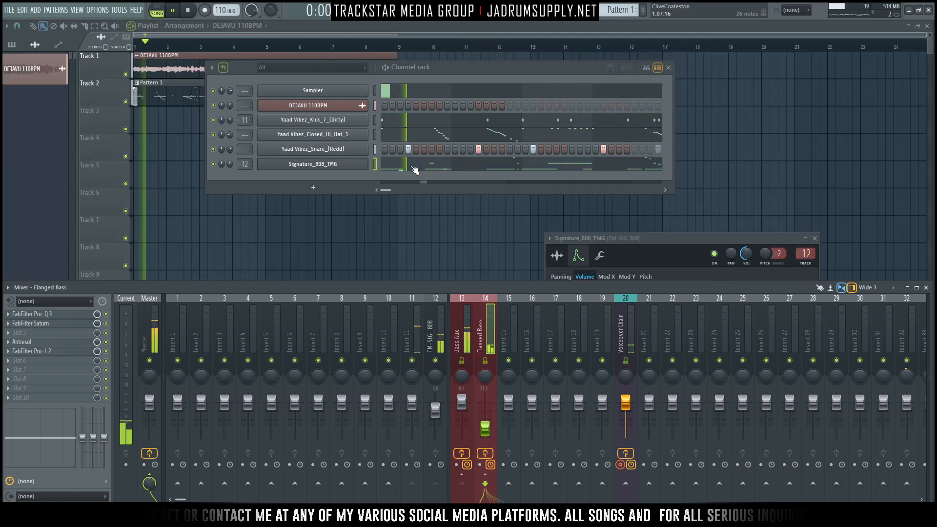
pyautogui.press('space')
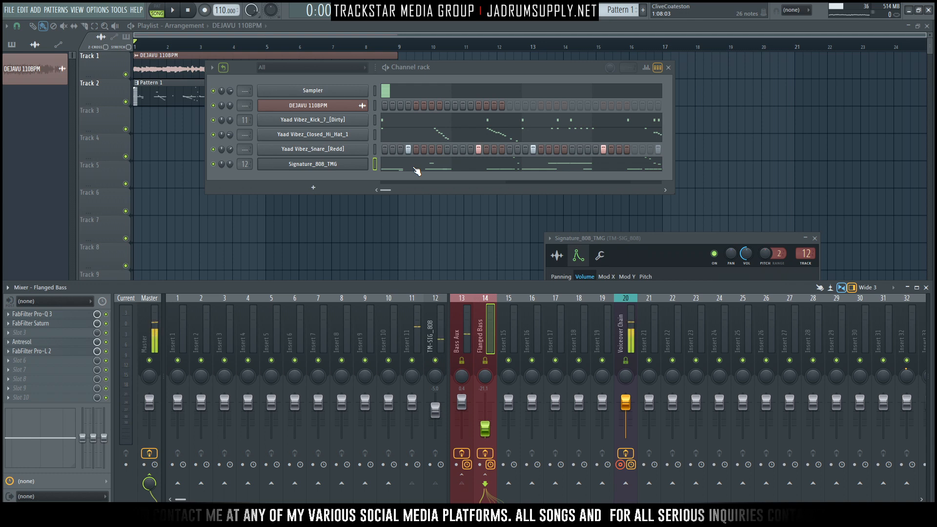